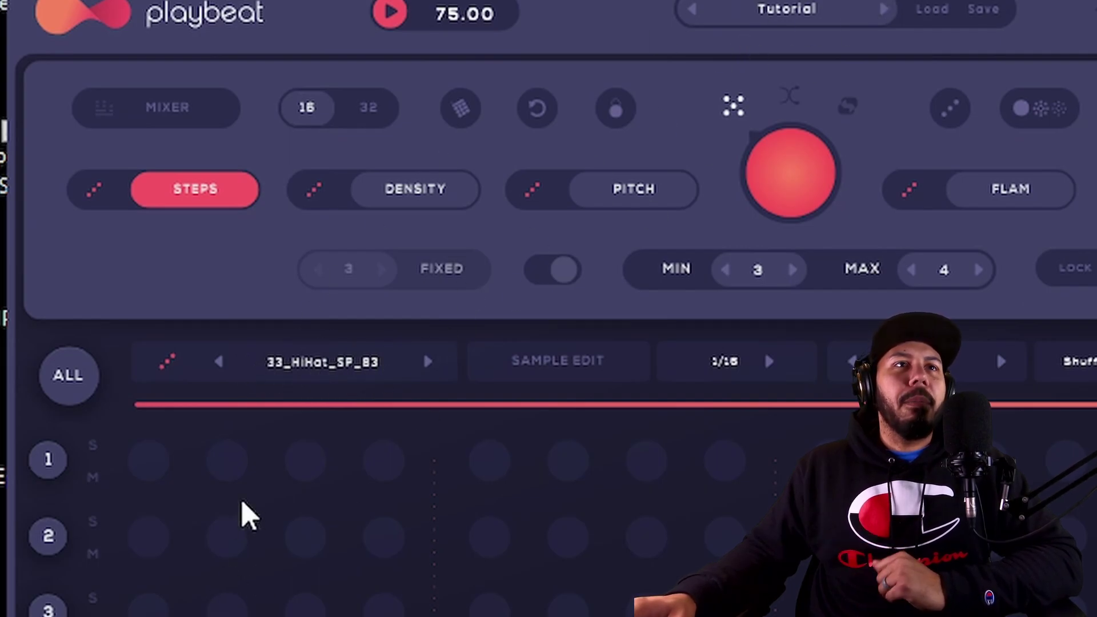
Open the sample browser and look through the user samples and factory samples.
click(304, 367)
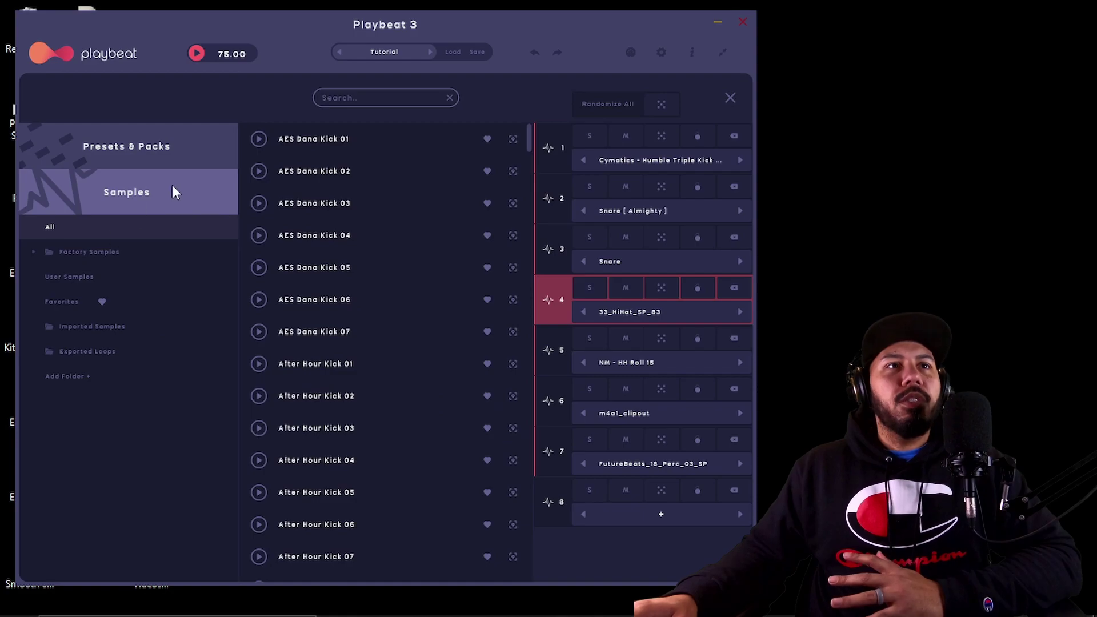
click(100, 250)
click(74, 277)
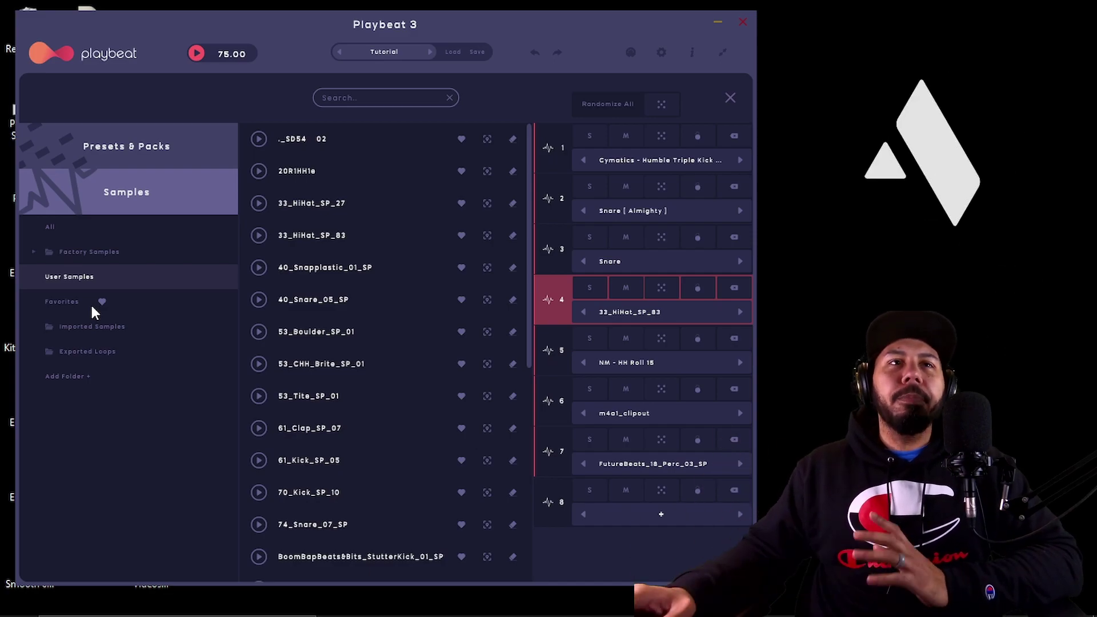
click(89, 251)
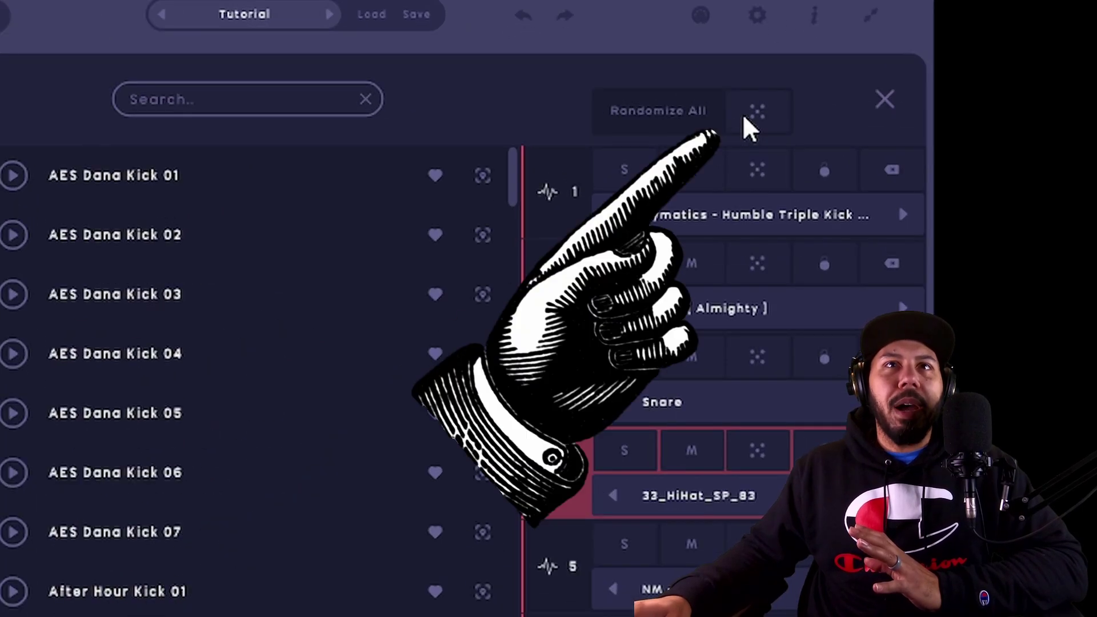
Lock the samples of channels 1, 2, 6 and 7 against randomization.
click(839, 171)
click(825, 262)
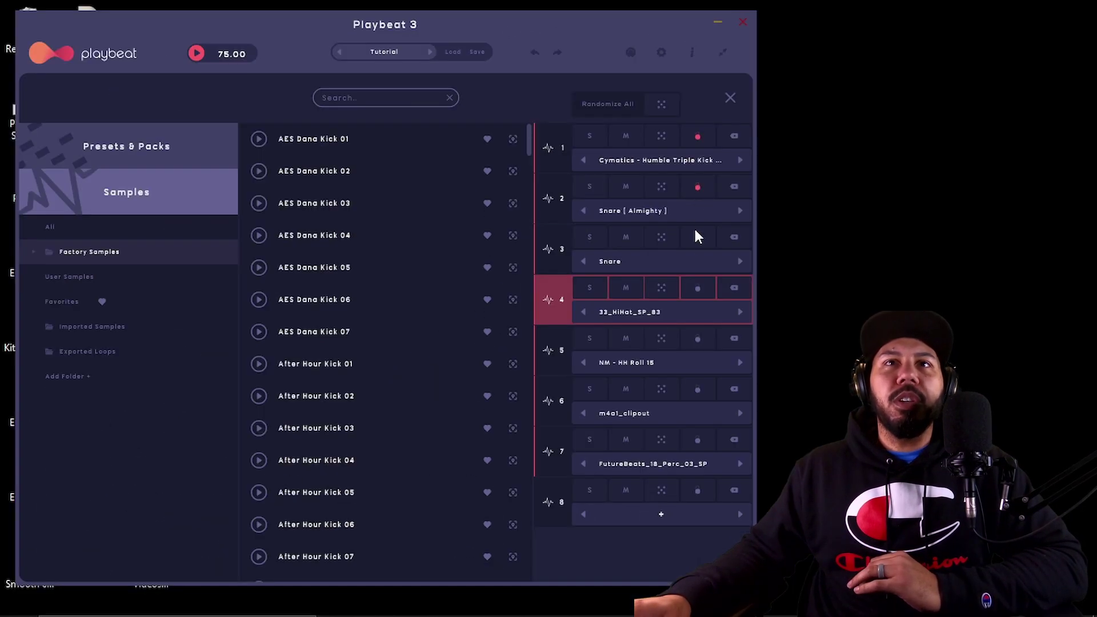
click(698, 390)
click(698, 438)
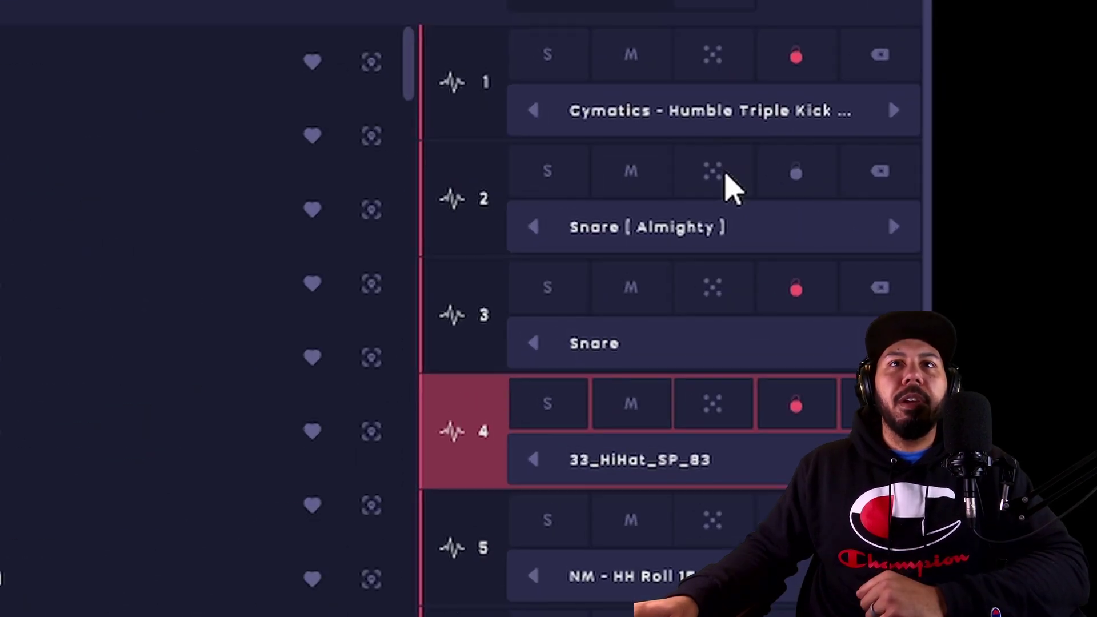
Try randomizing the sample of channel 2 and of all unlocked channels, and undo the last randomization.
click(666, 188)
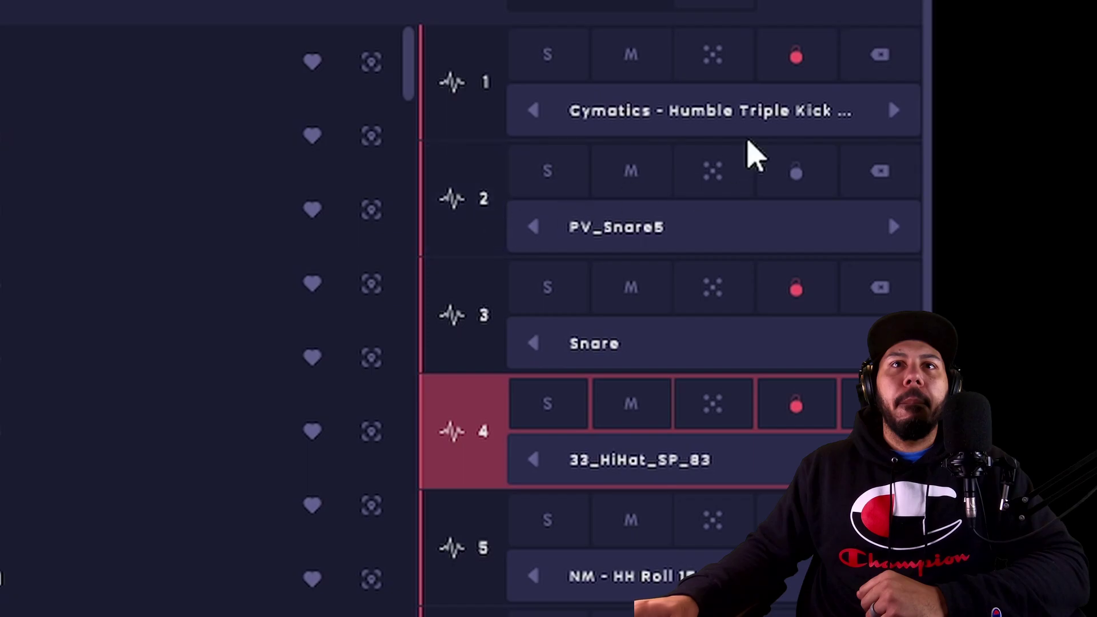
click(708, 177)
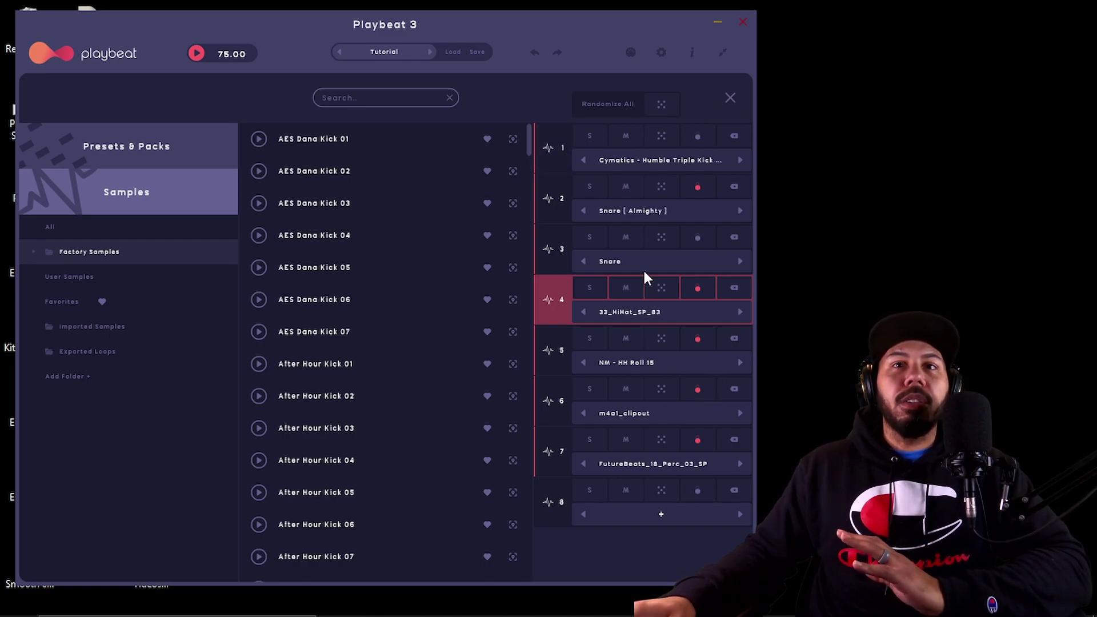
click(668, 110)
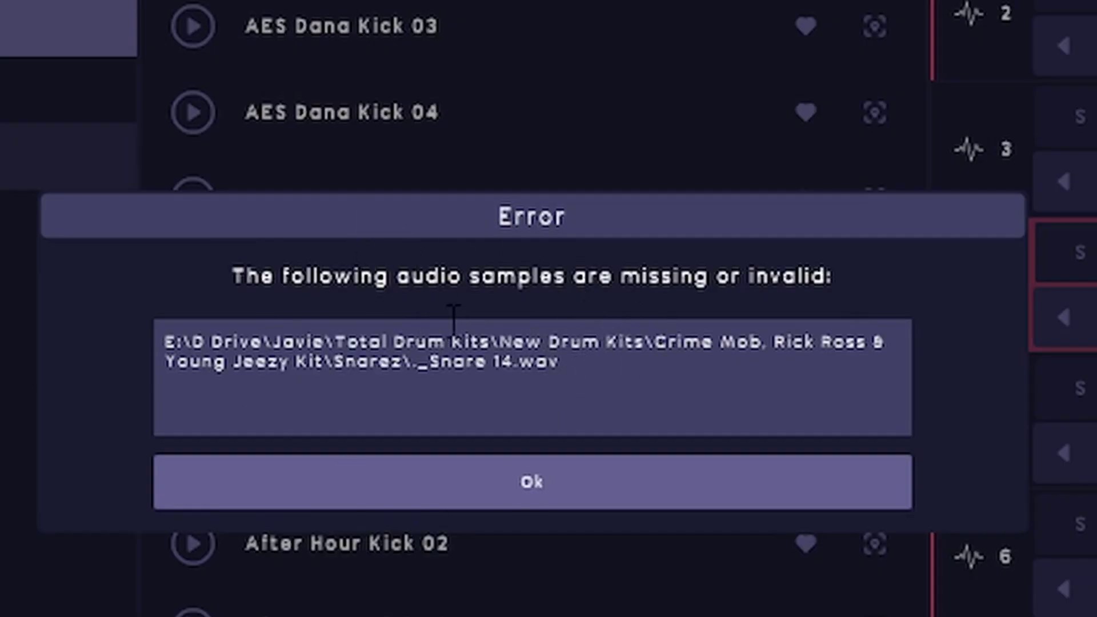
click(462, 488)
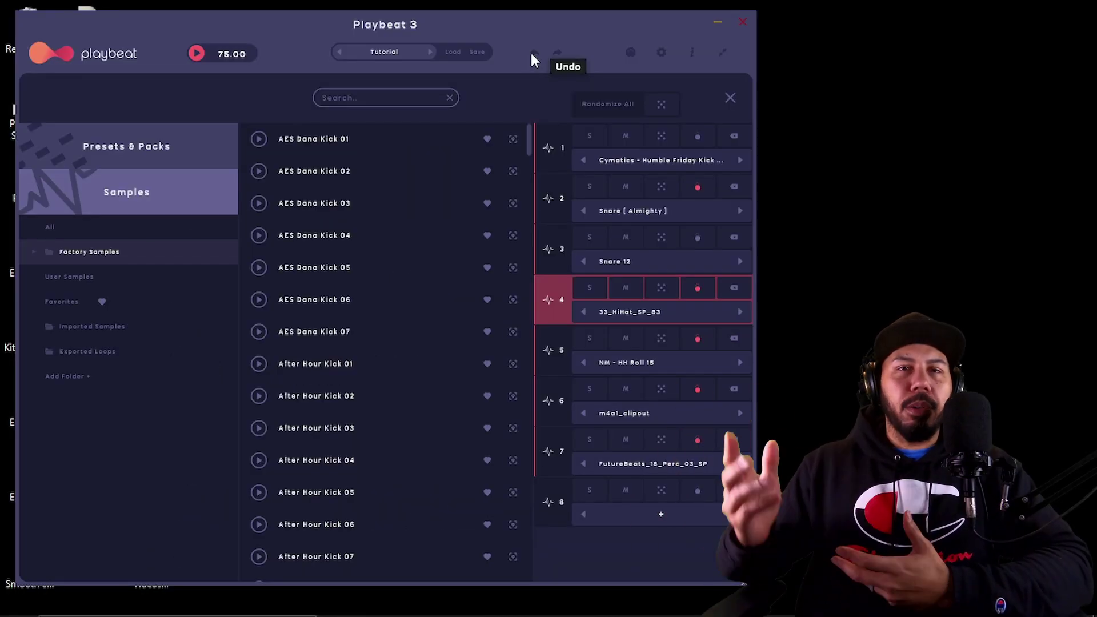
click(531, 55)
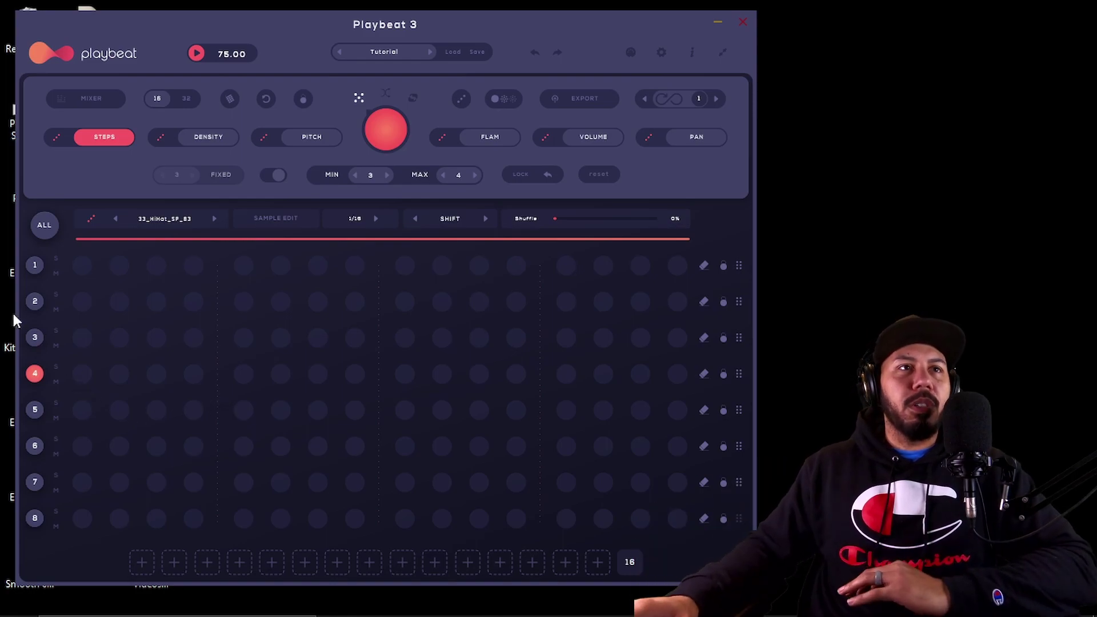
Lock the empty channel 8 in the step grid, and go through channels 1, 2 and 3.
click(30, 265)
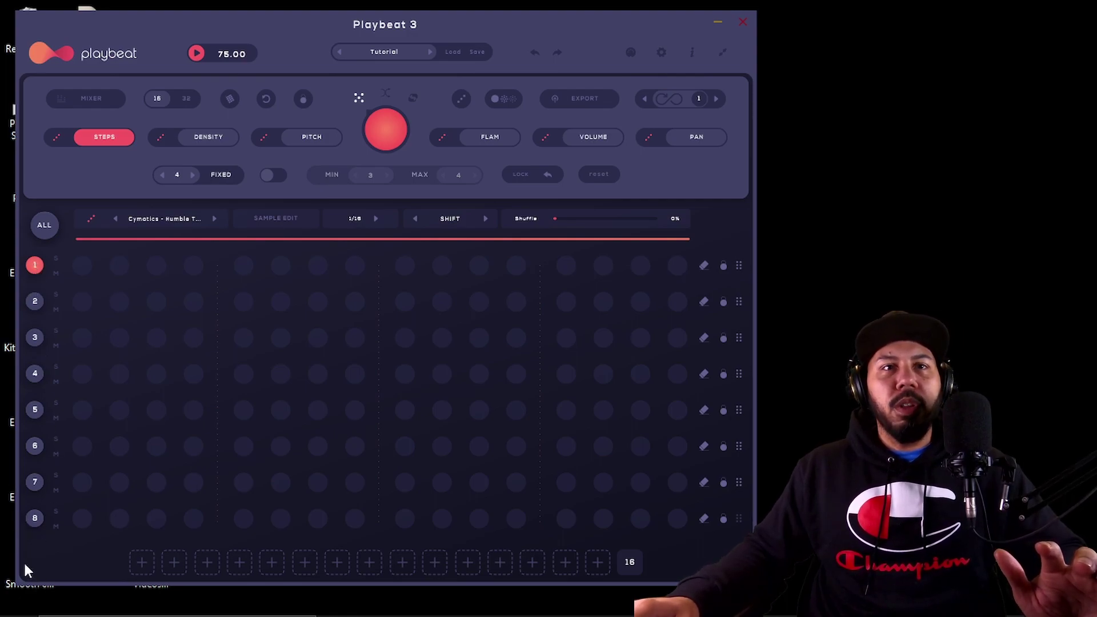
click(724, 519)
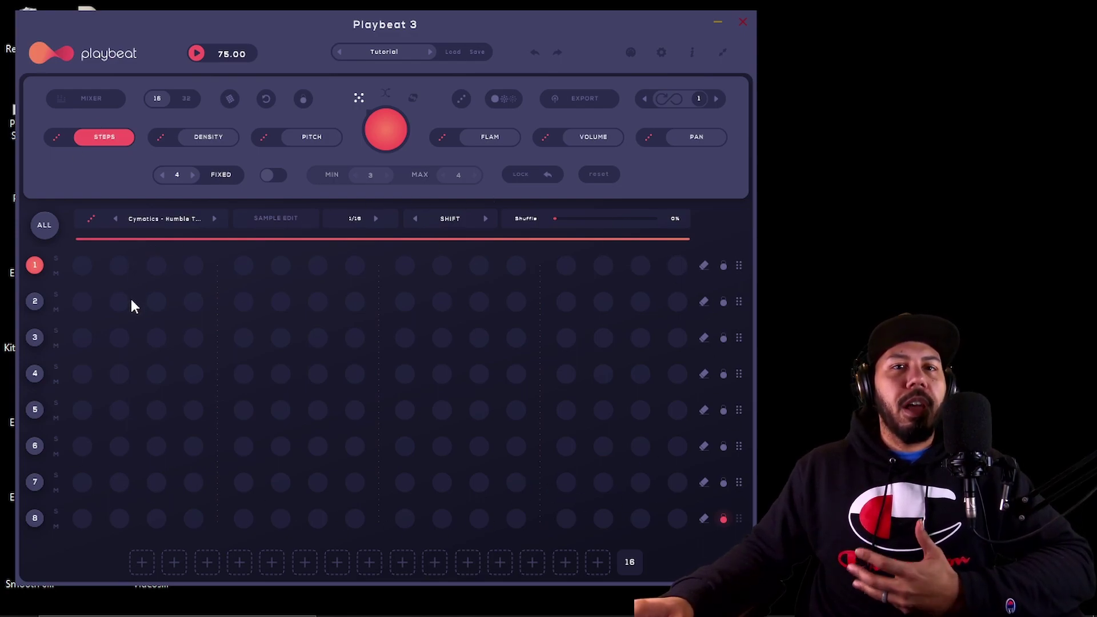
click(38, 299)
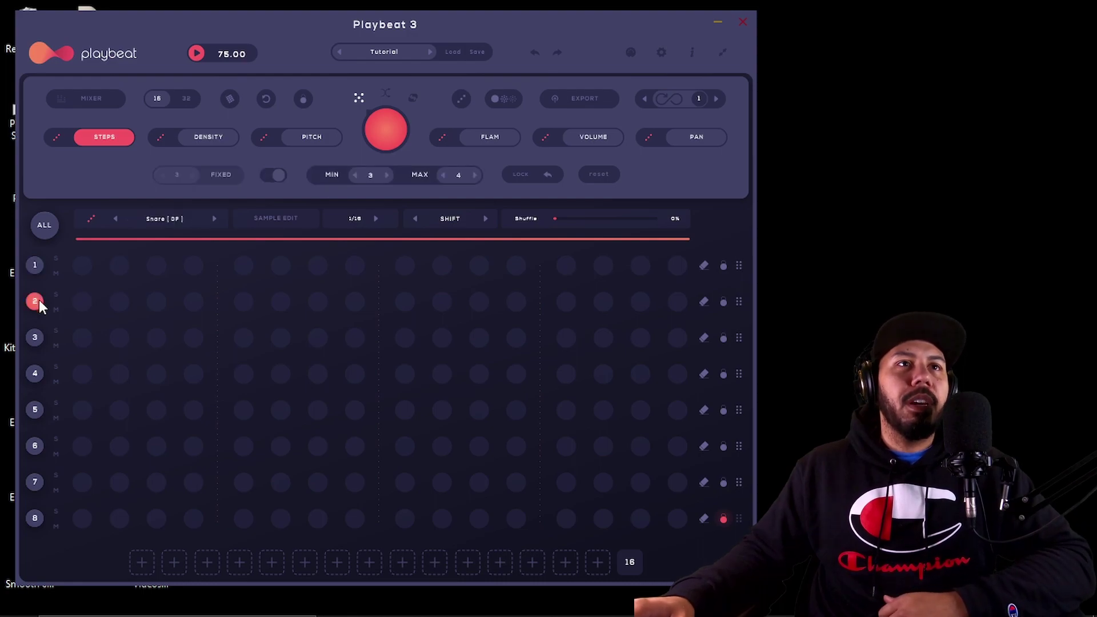
click(34, 264)
click(36, 300)
click(35, 337)
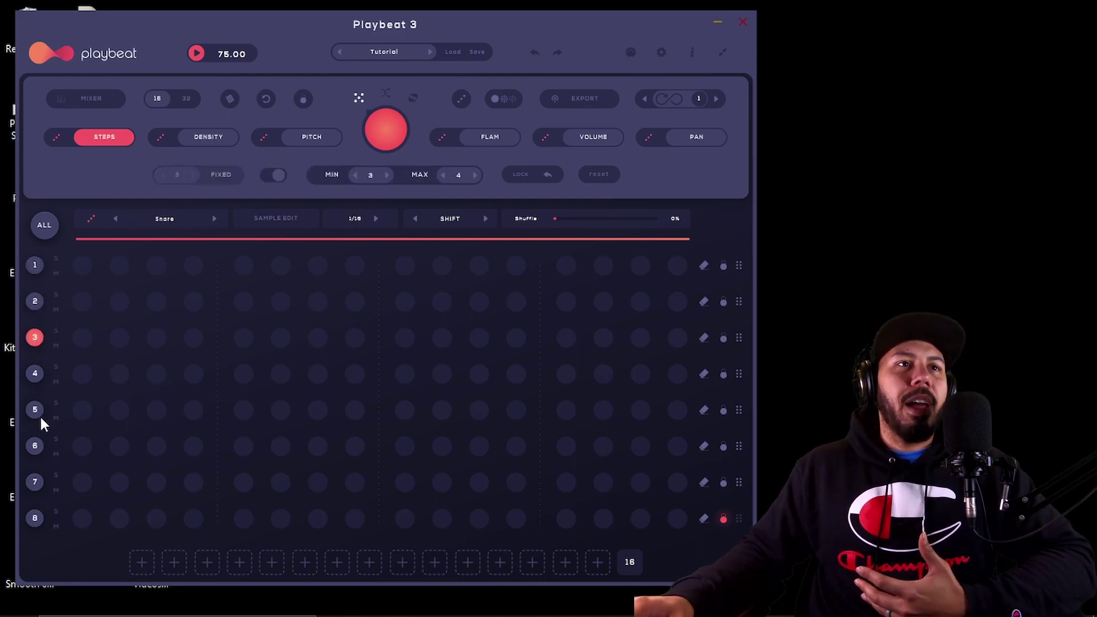
Open the snare of channel 2 for sample editing and try out its end point and fade settings.
click(34, 303)
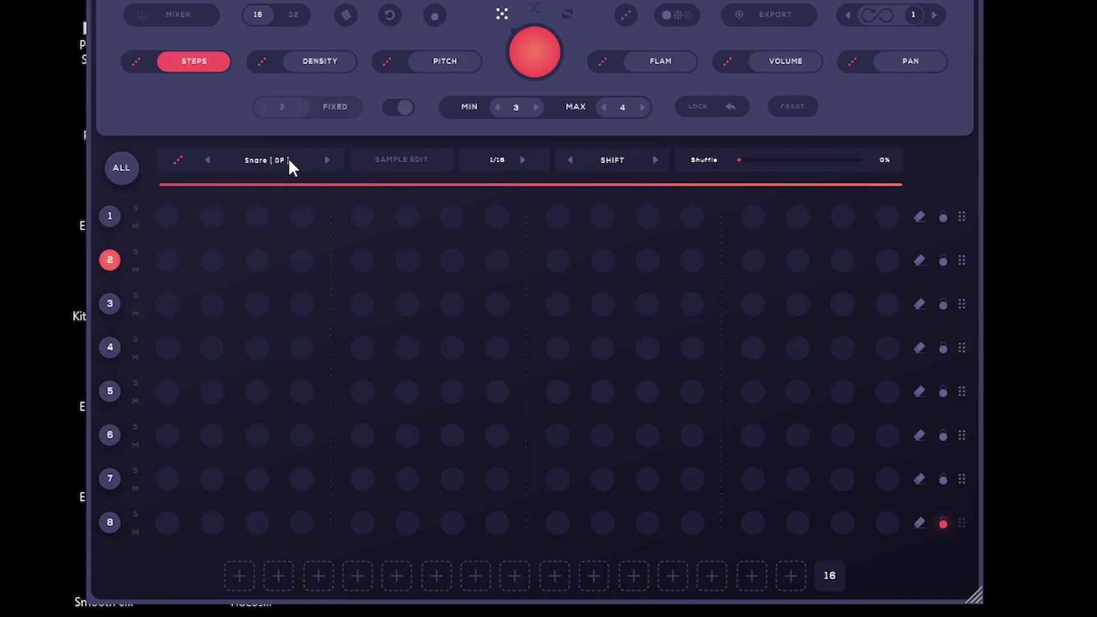
click(403, 163)
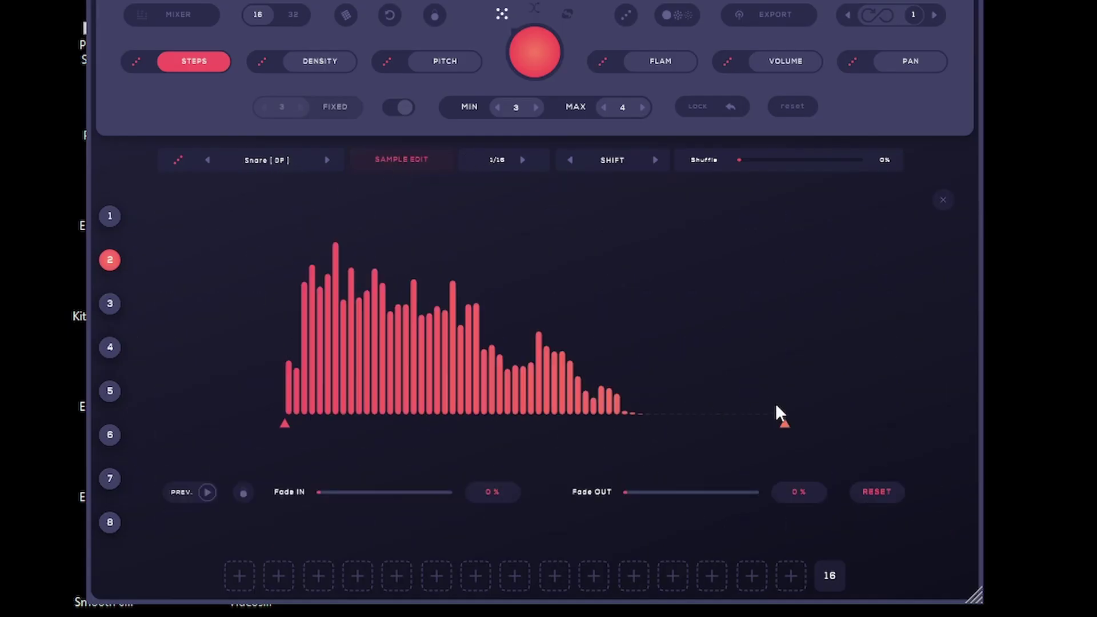
mouse_move(624, 414)
mouse_down()
mouse_move(372, 418)
mouse_move(784, 423)
mouse_up()
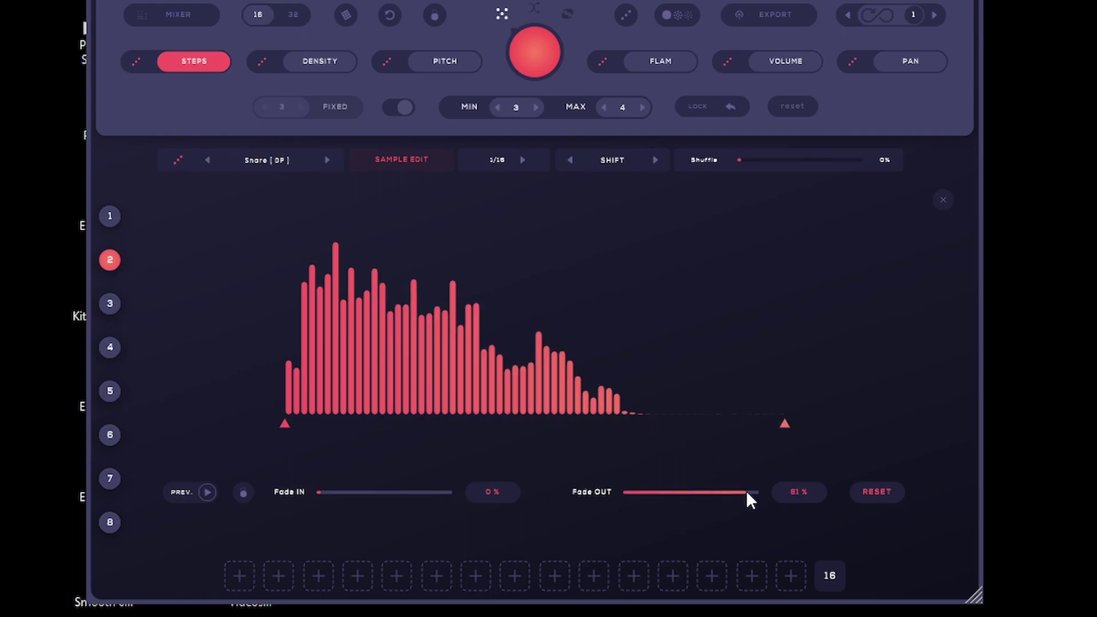
drag(292, 489, 467, 492)
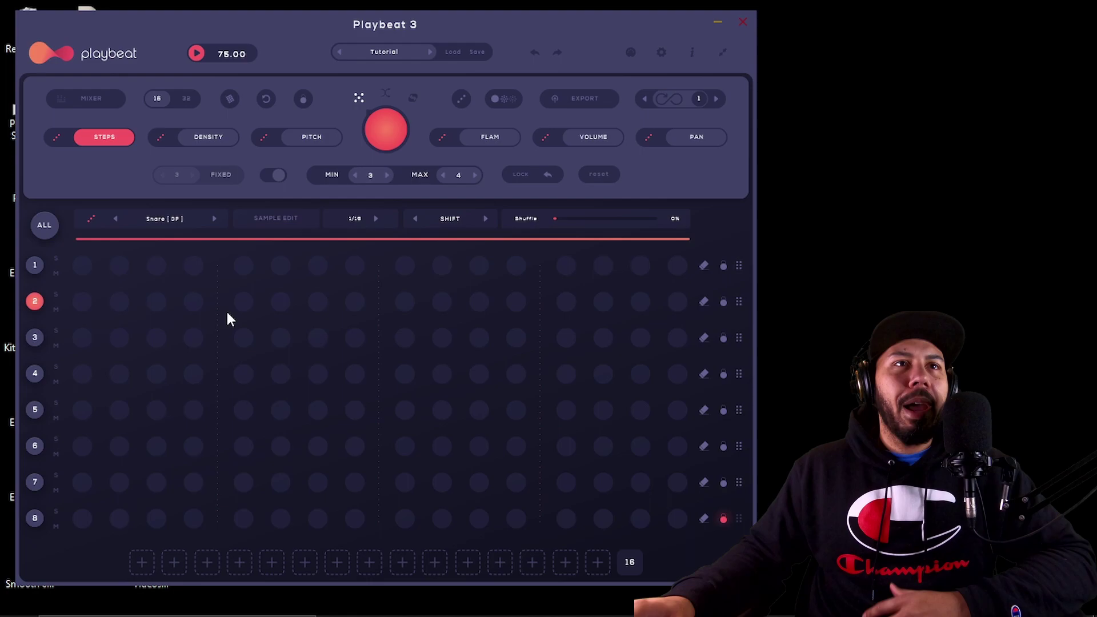
Place snare hits on steps 5 and 13 of channel 2 and play the pattern.
click(362, 260)
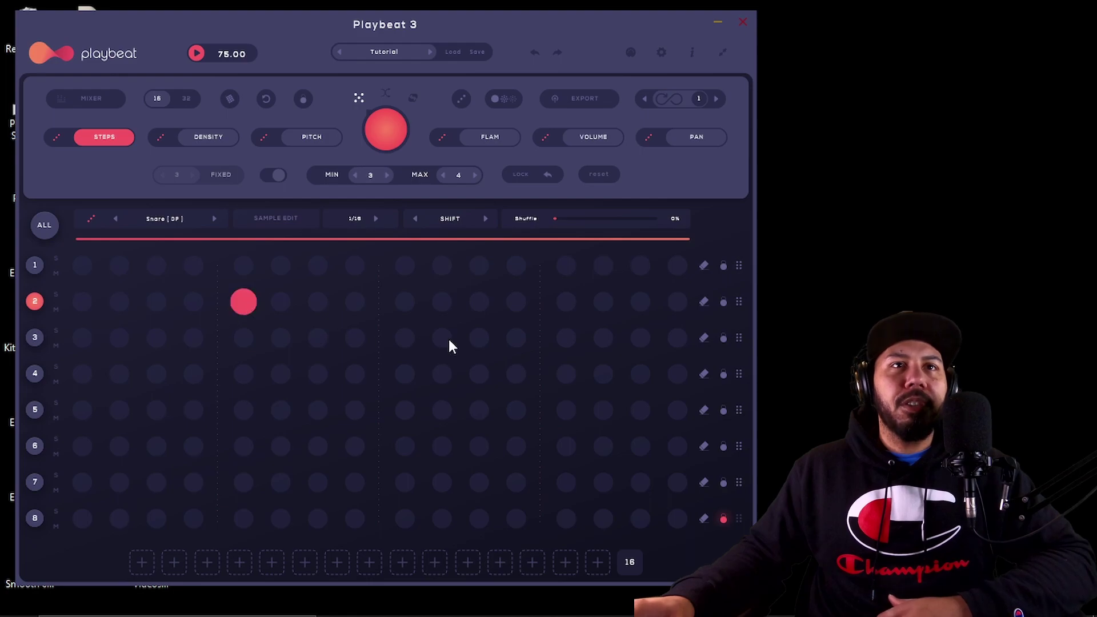
click(567, 299)
click(198, 53)
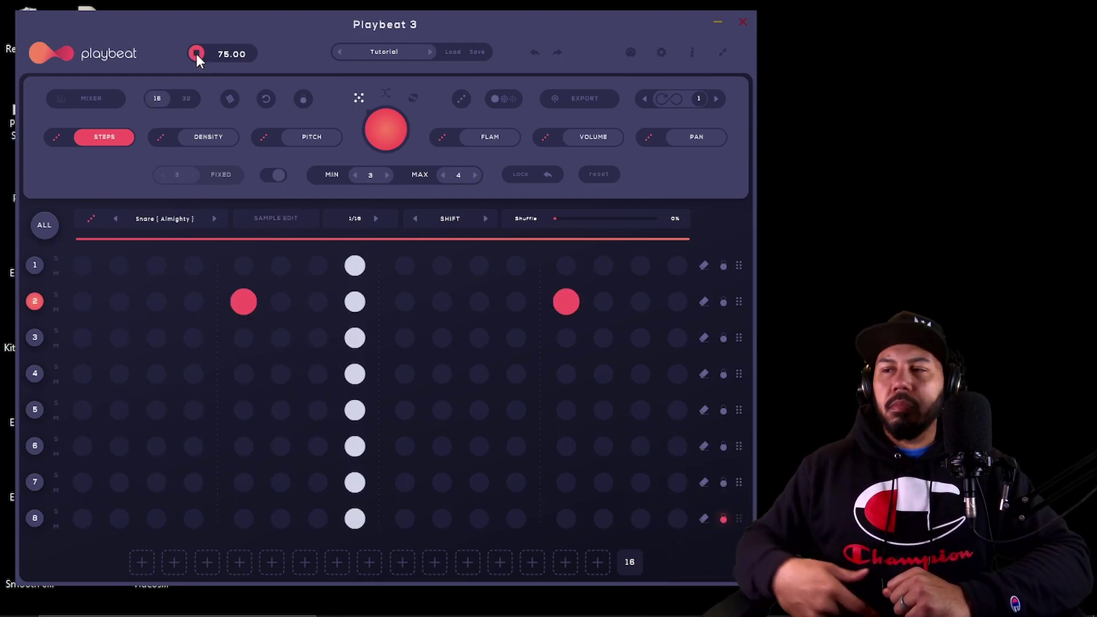
click(196, 54)
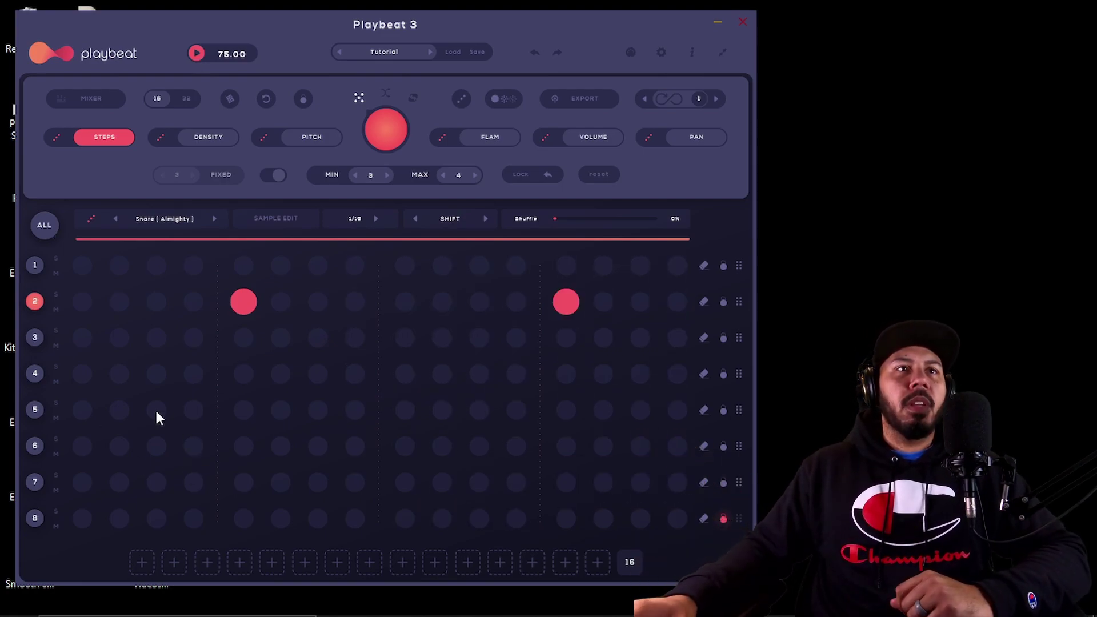
Fill all 16 steps of channel 4 with hi-hat hits.
click(35, 339)
click(35, 374)
mouse_move(84, 375)
mouse_down()
mouse_move(238, 368)
mouse_move(652, 374)
mouse_up()
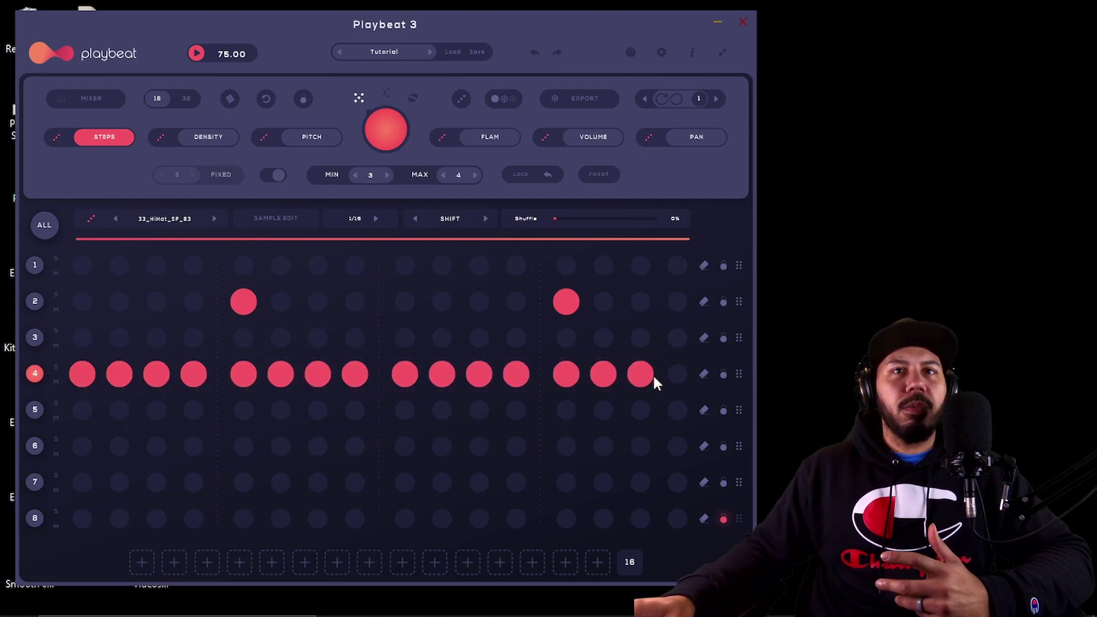
Check the density values of the steps, return to the step view and play the pattern.
click(192, 139)
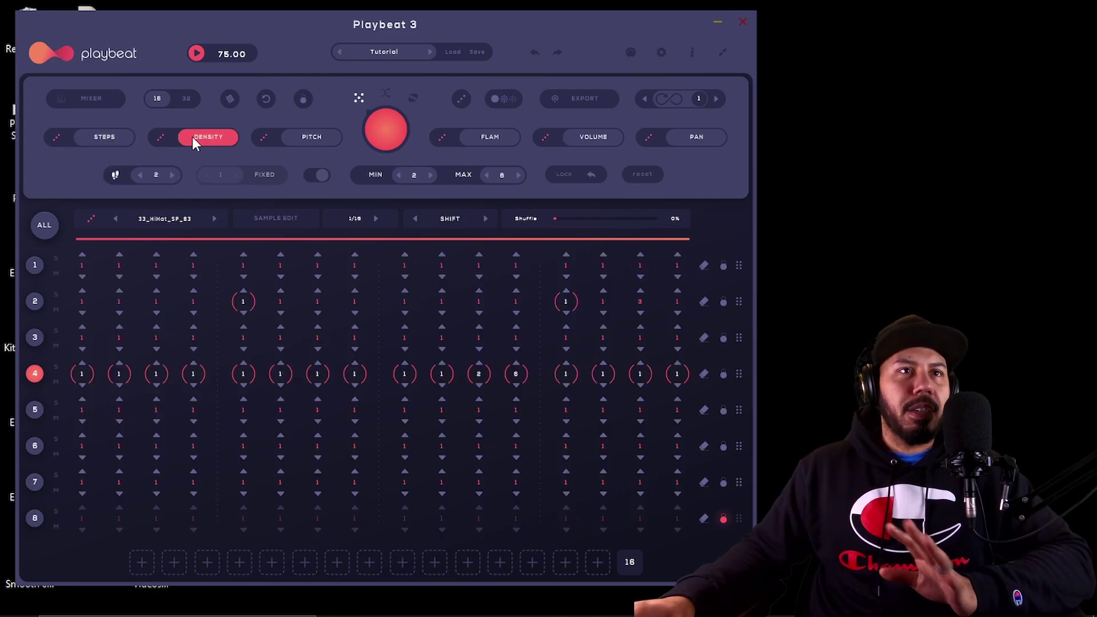
click(192, 138)
click(197, 56)
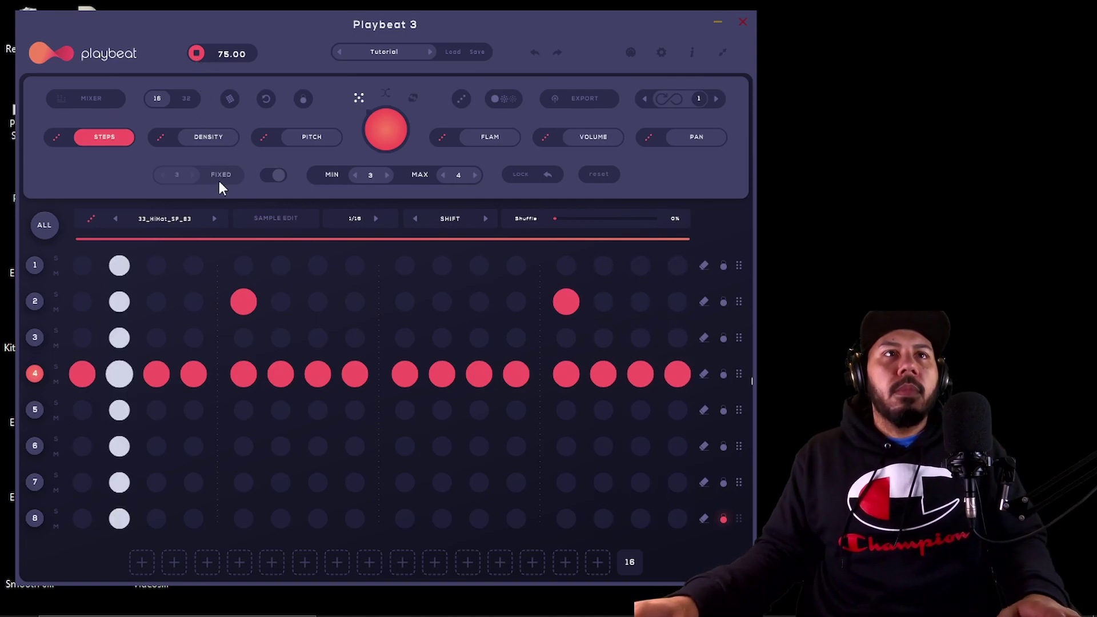
key(space)
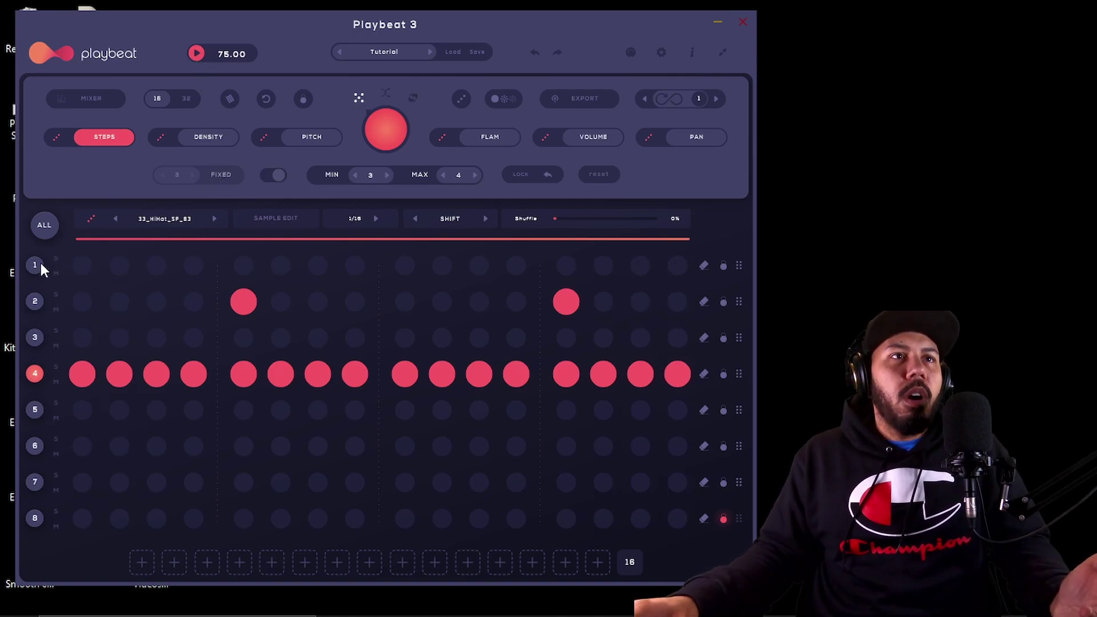
Place kick hits on steps 1, 4 and 11 of channel 1 and play the pattern.
click(82, 265)
click(193, 265)
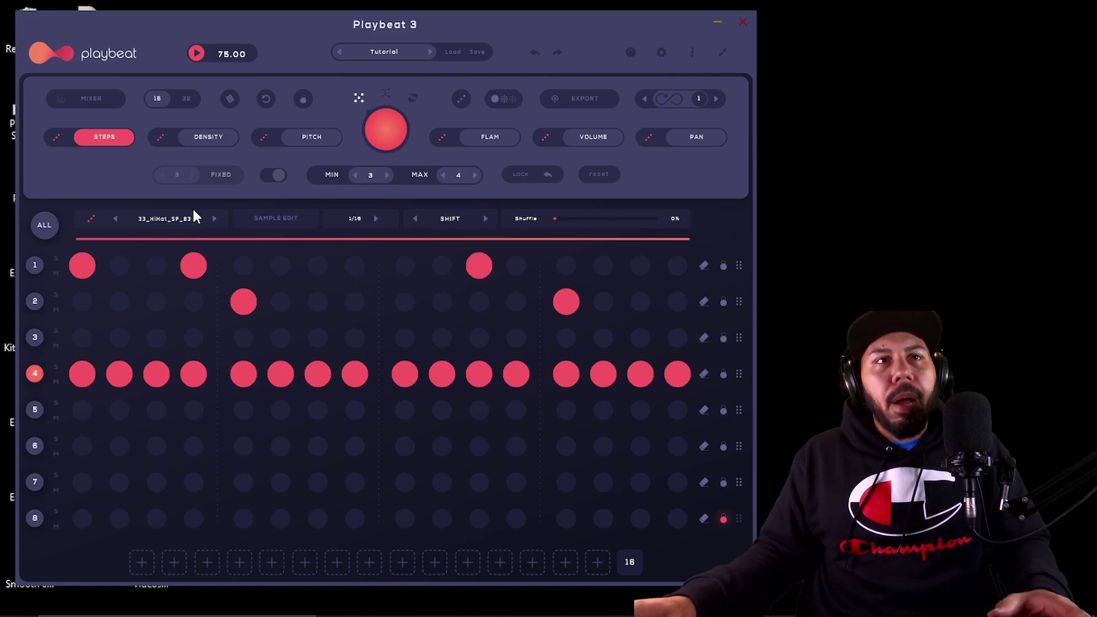
click(199, 53)
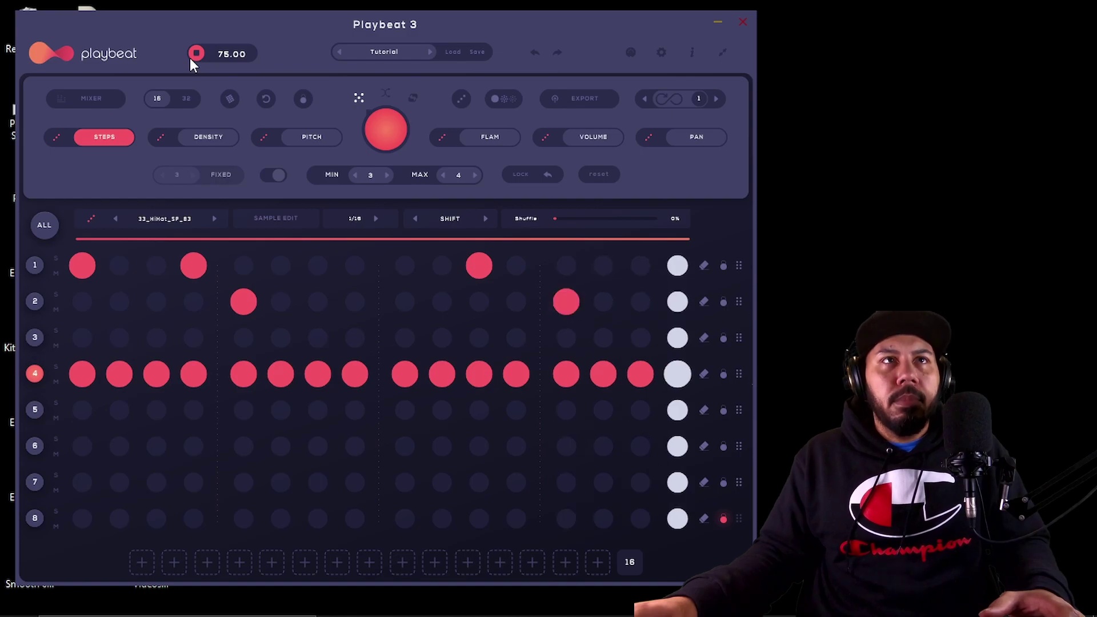
click(197, 57)
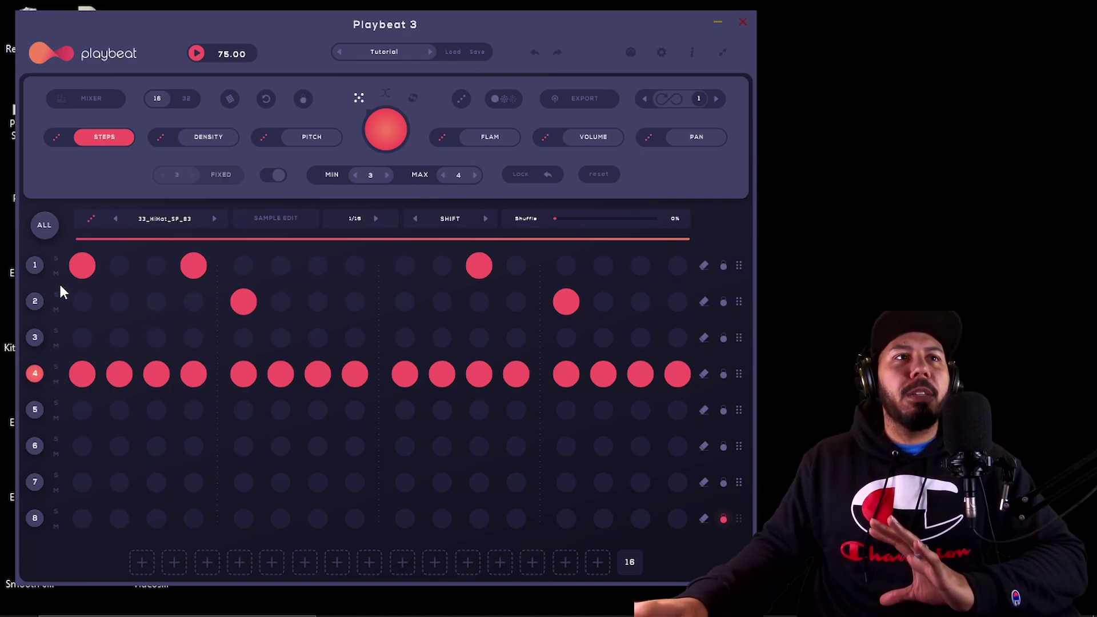
Lock the hi-hat pattern of channel 4, and toggle the step amount of all channels between fixed and min/max range.
click(723, 375)
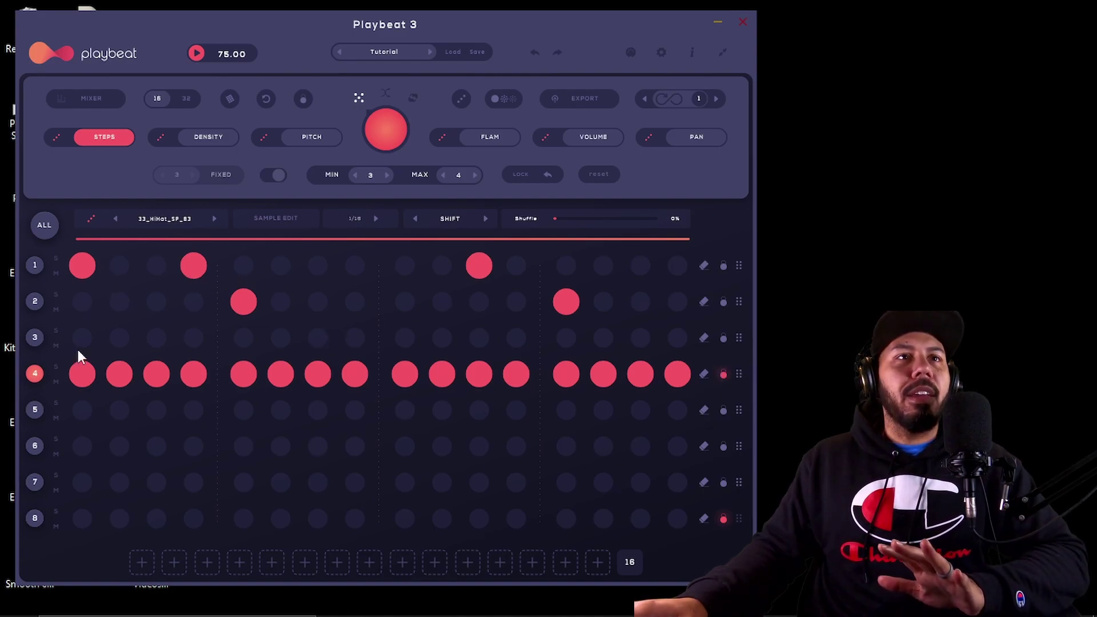
click(33, 300)
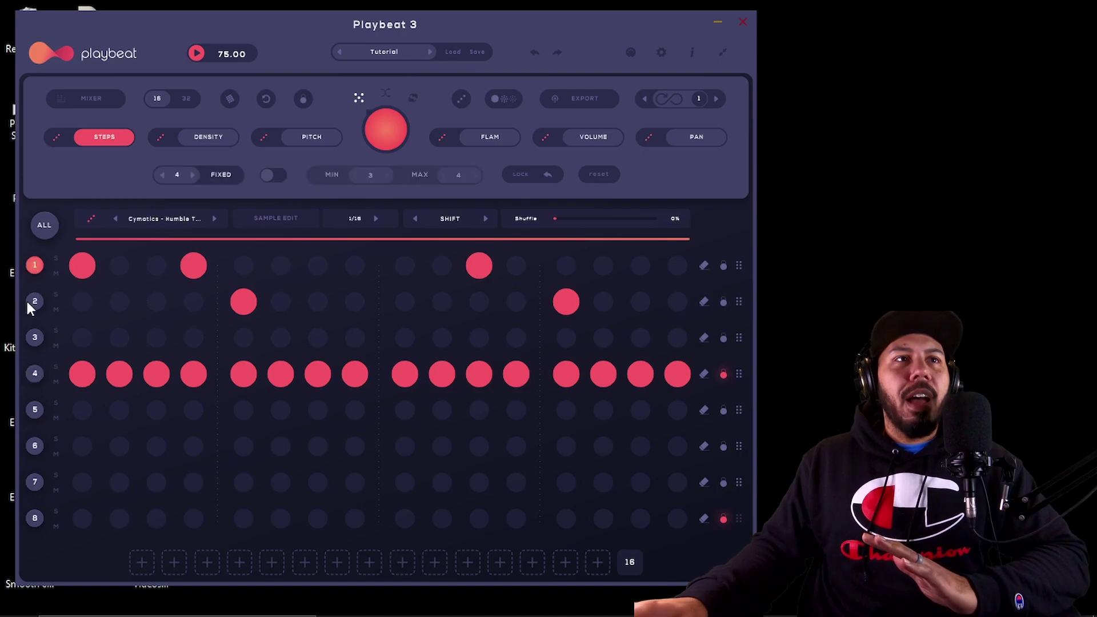
click(39, 224)
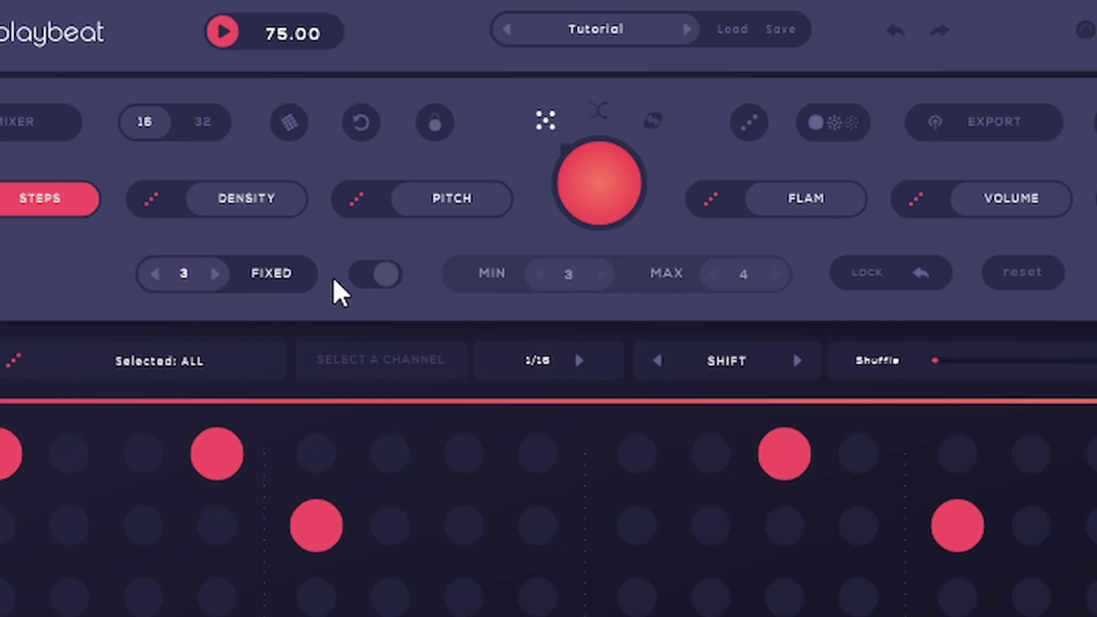
click(383, 283)
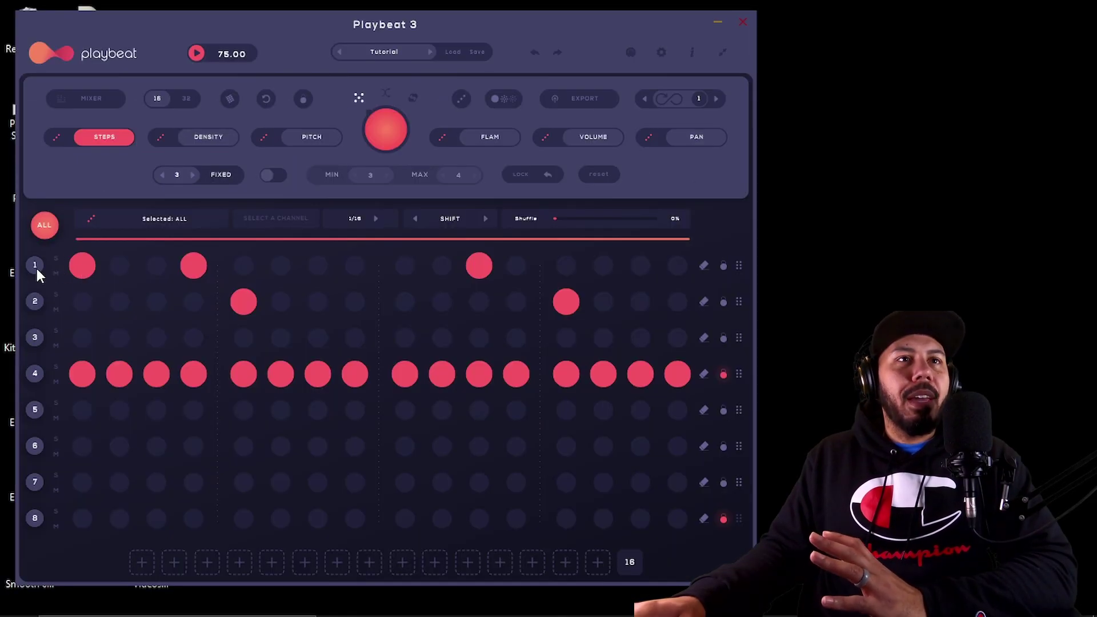
Randomize only the steps of the kick on channel 1 twice.
click(36, 267)
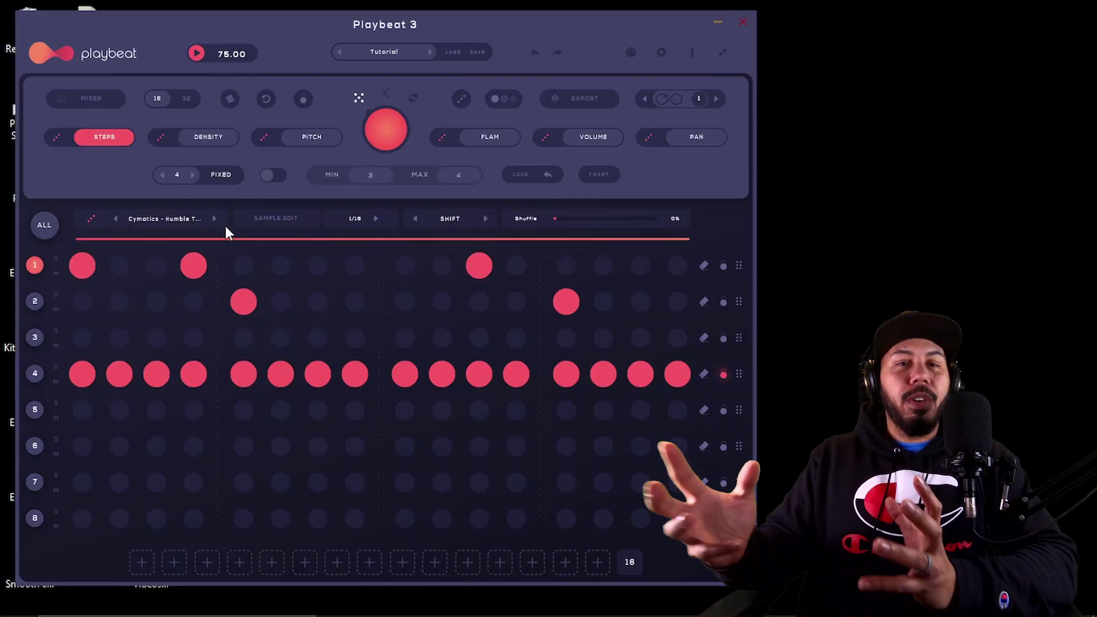
click(59, 135)
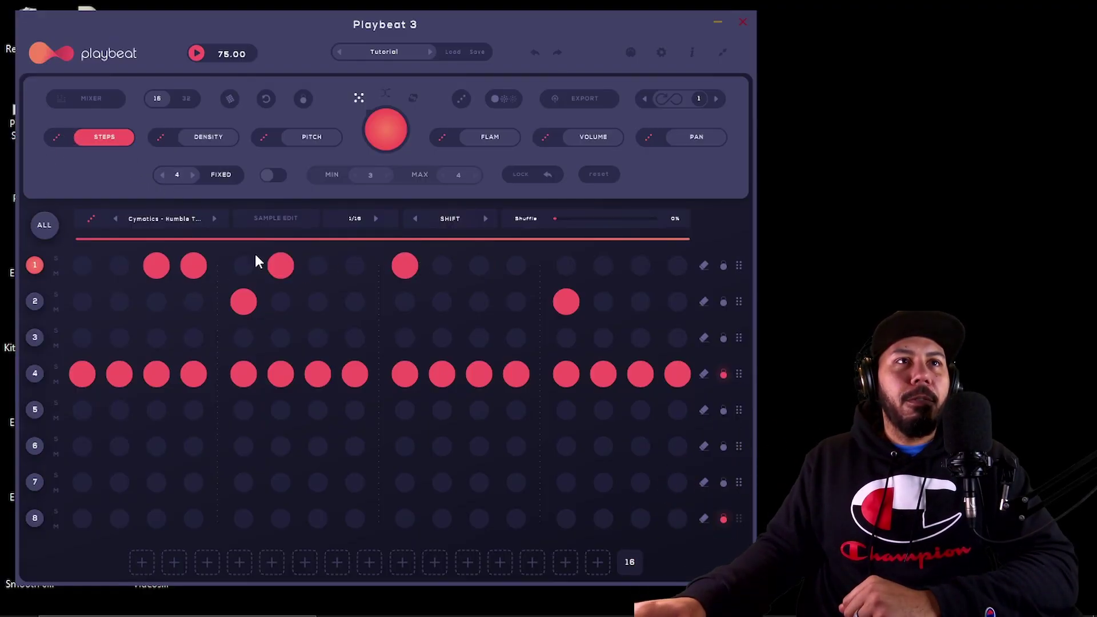
click(57, 137)
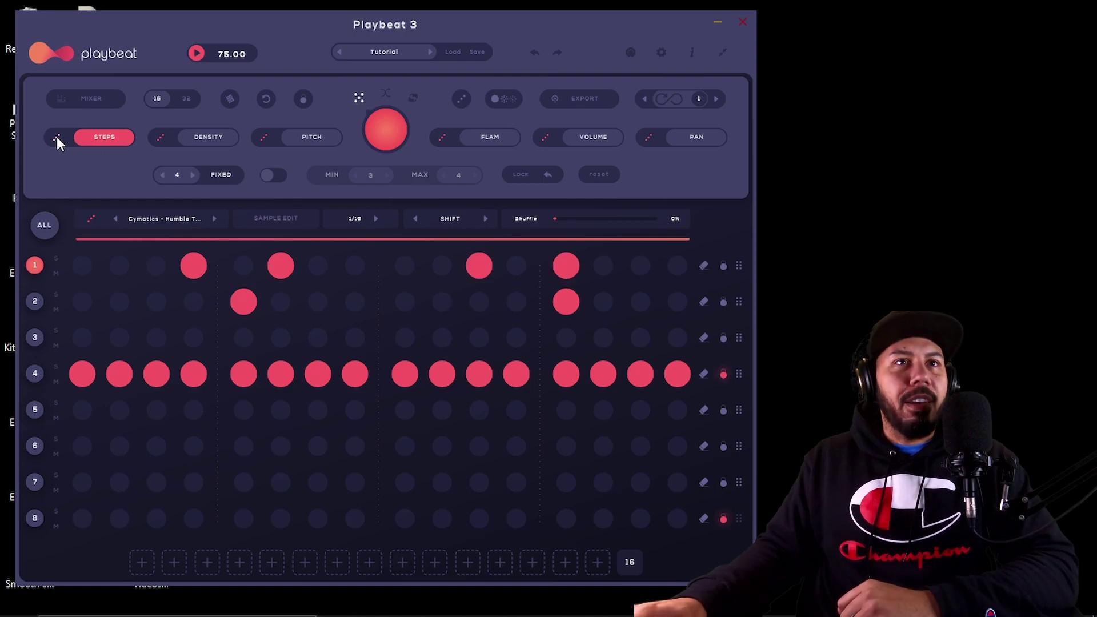
Randomize the kick steps on channel 1 with a fixed amount of 4 and switch its step amount to the min/max range.
click(56, 138)
click(56, 138)
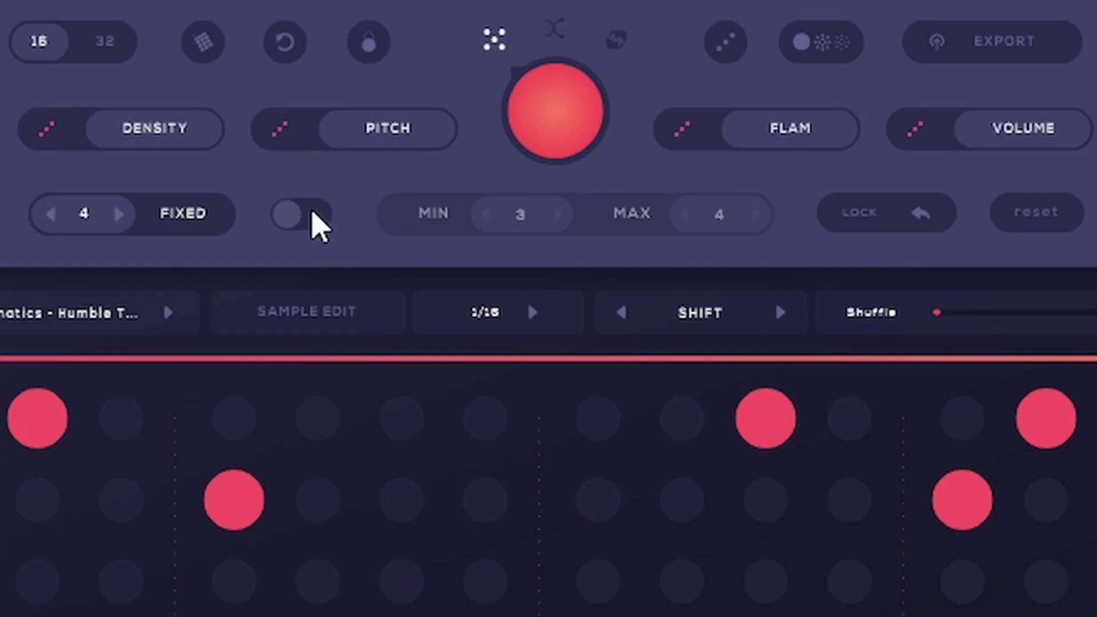
click(273, 175)
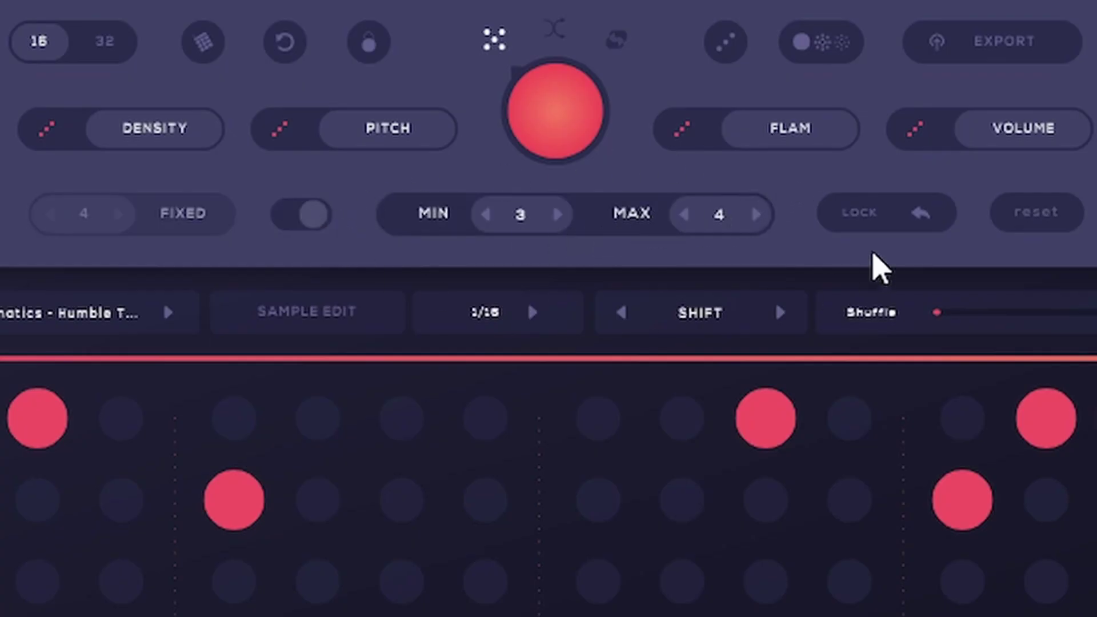
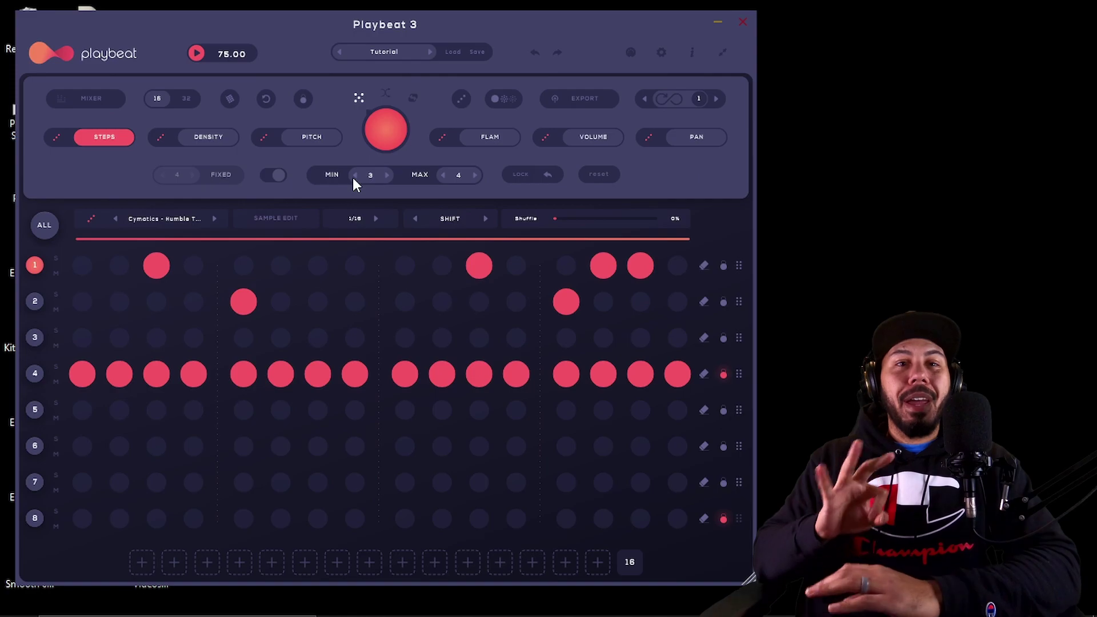
Raise the maximum step amount of the kick on channel 1 to 11.
click(475, 175)
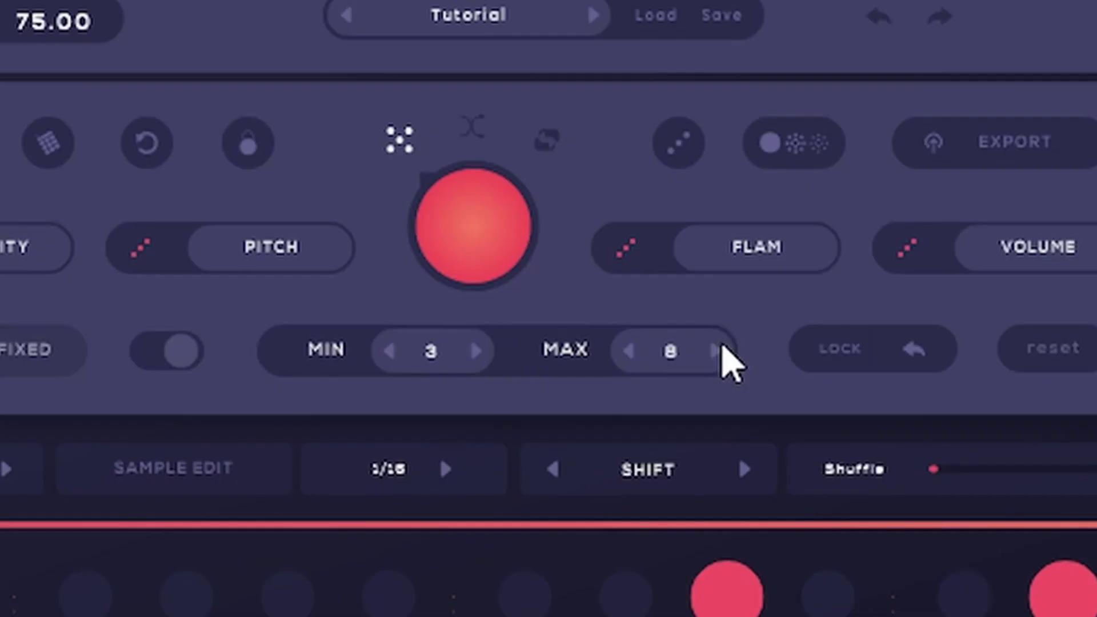
click(720, 349)
click(721, 349)
click(720, 349)
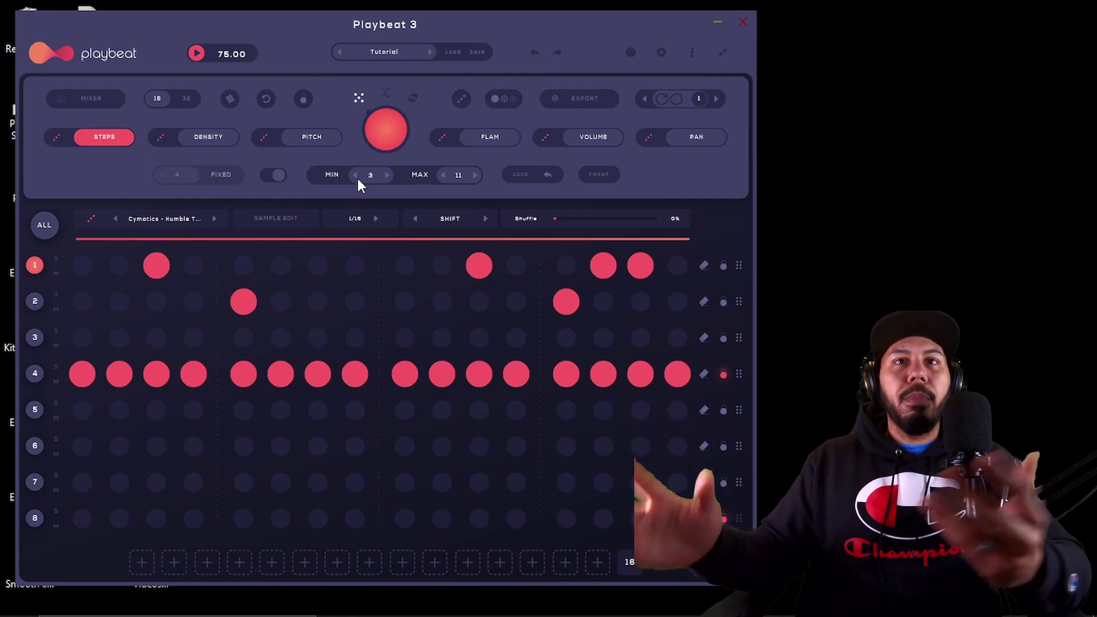
Play the pattern and repeatedly randomize the kick steps of channel 1 within the min/max range, stopping playback along the way.
key(space)
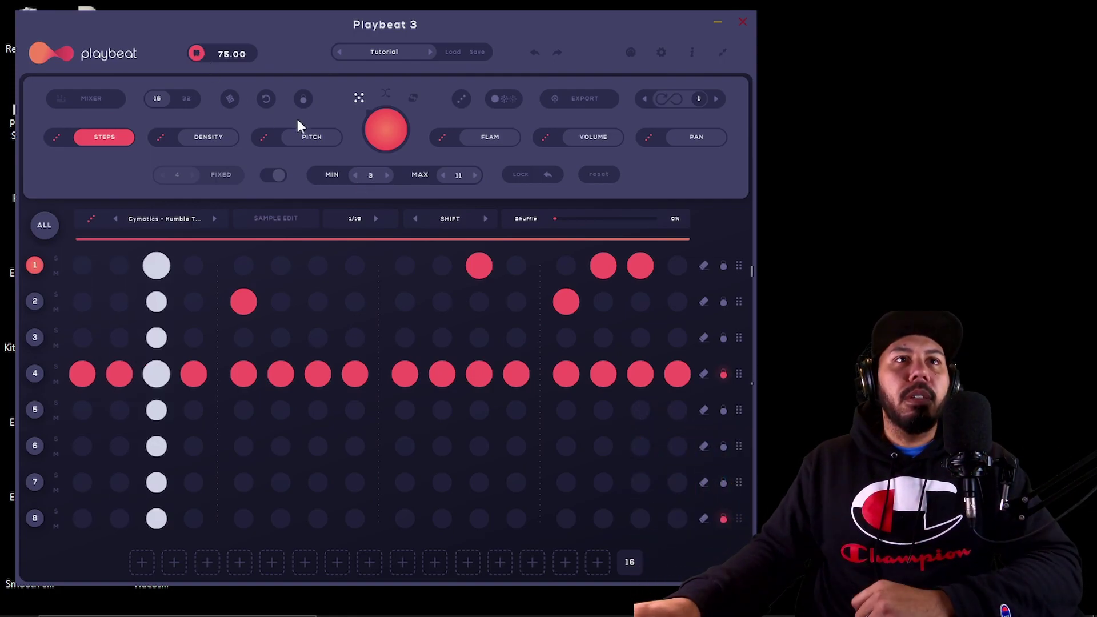
click(52, 138)
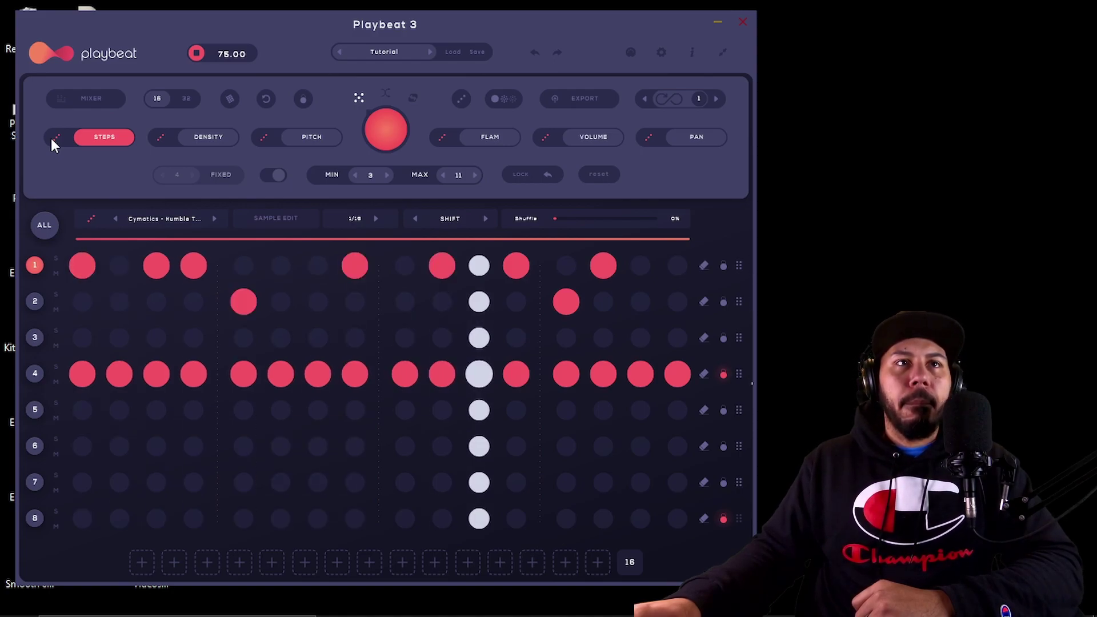
click(56, 138)
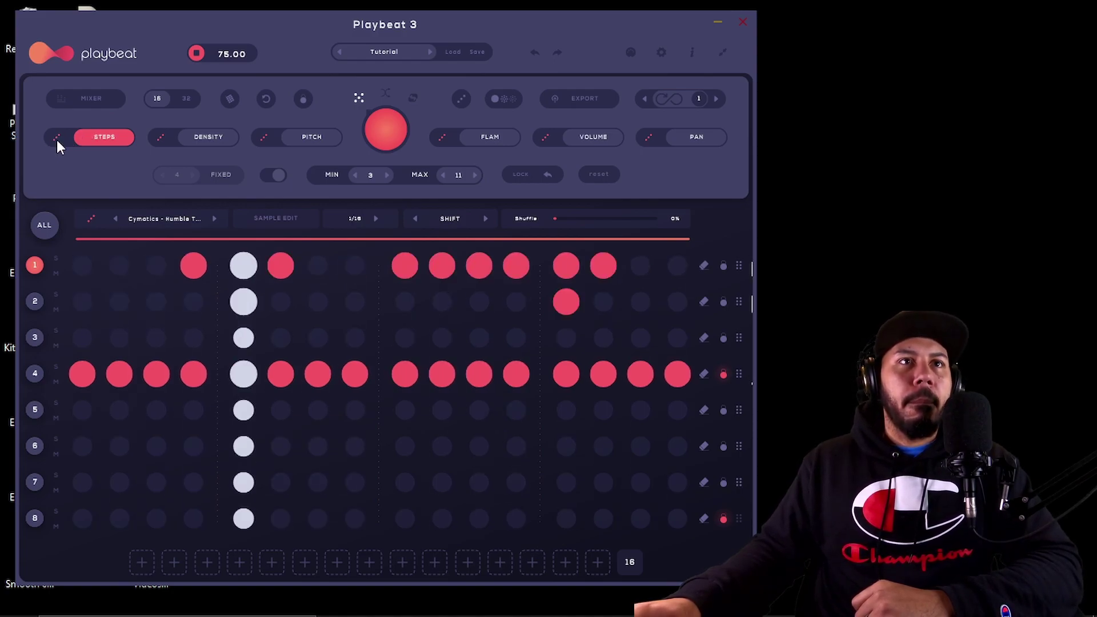
click(56, 141)
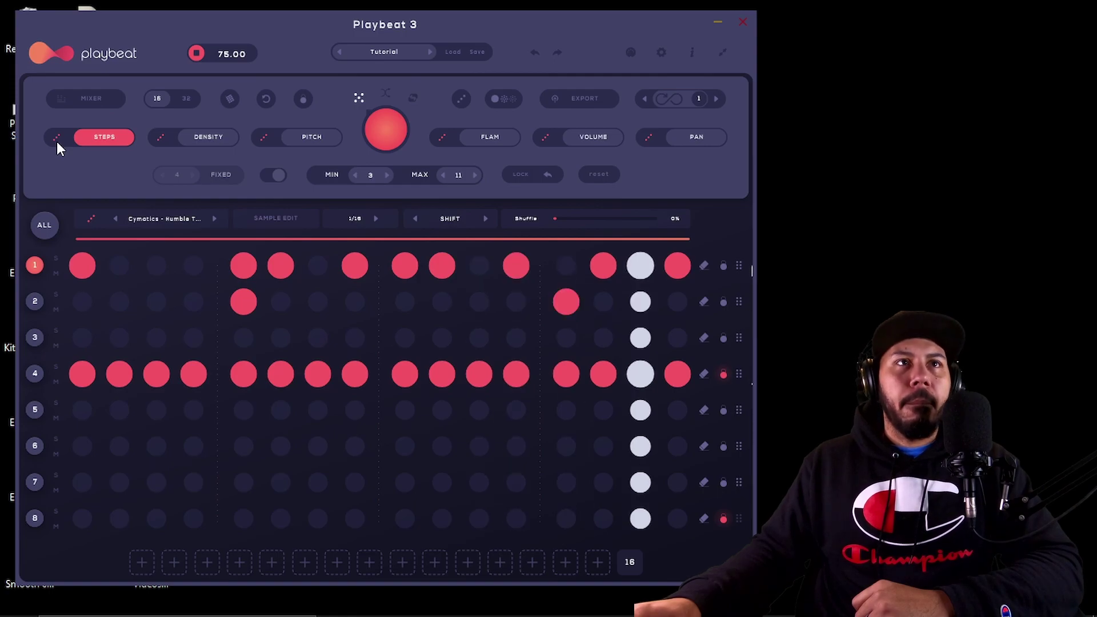
click(196, 54)
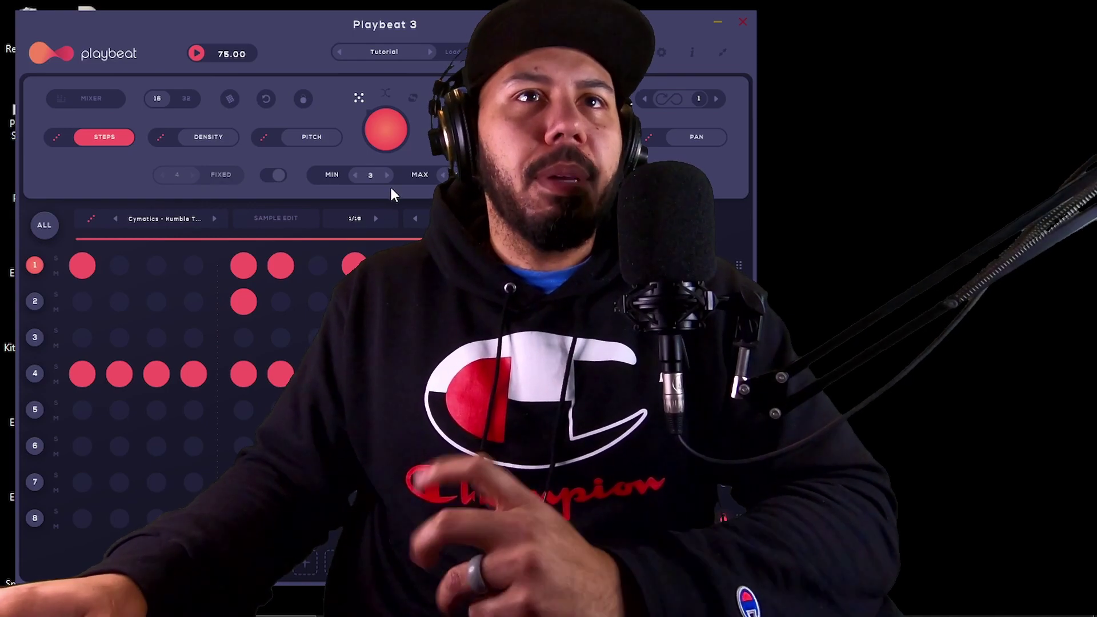
click(55, 138)
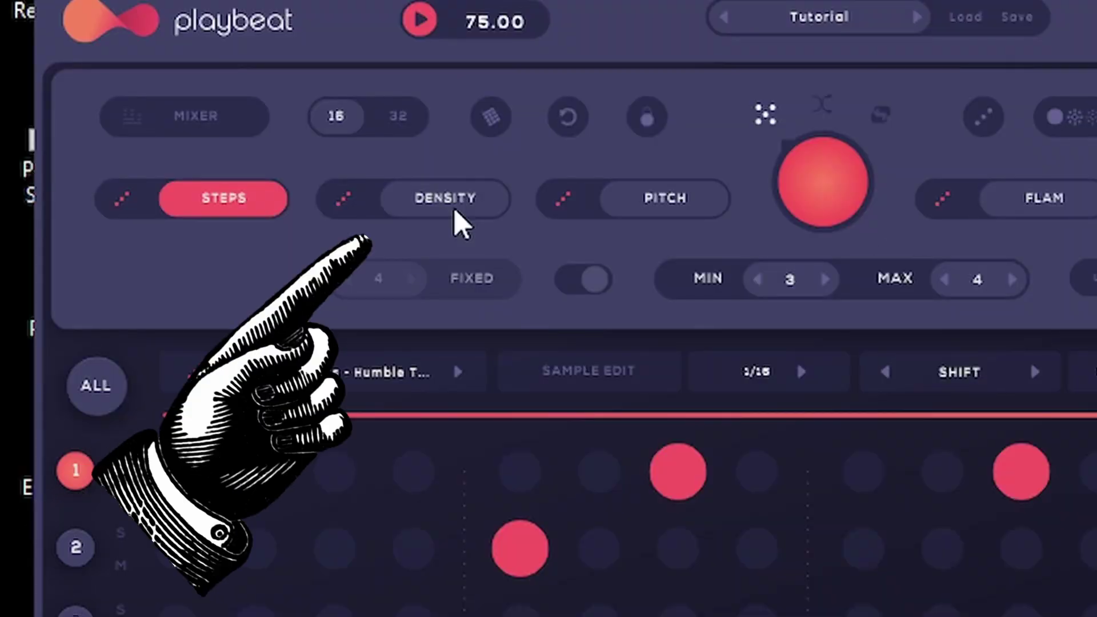
Open the density values and lock individual hi-hat steps on channel 4, including steps 1 to 3 and 5 to 8.
click(452, 199)
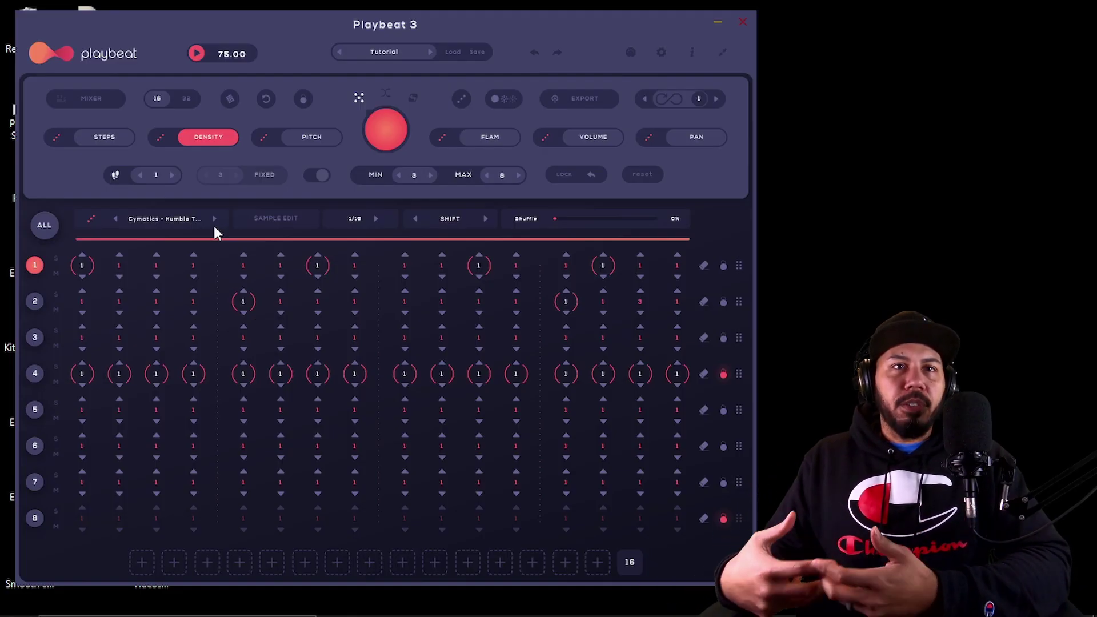
click(26, 379)
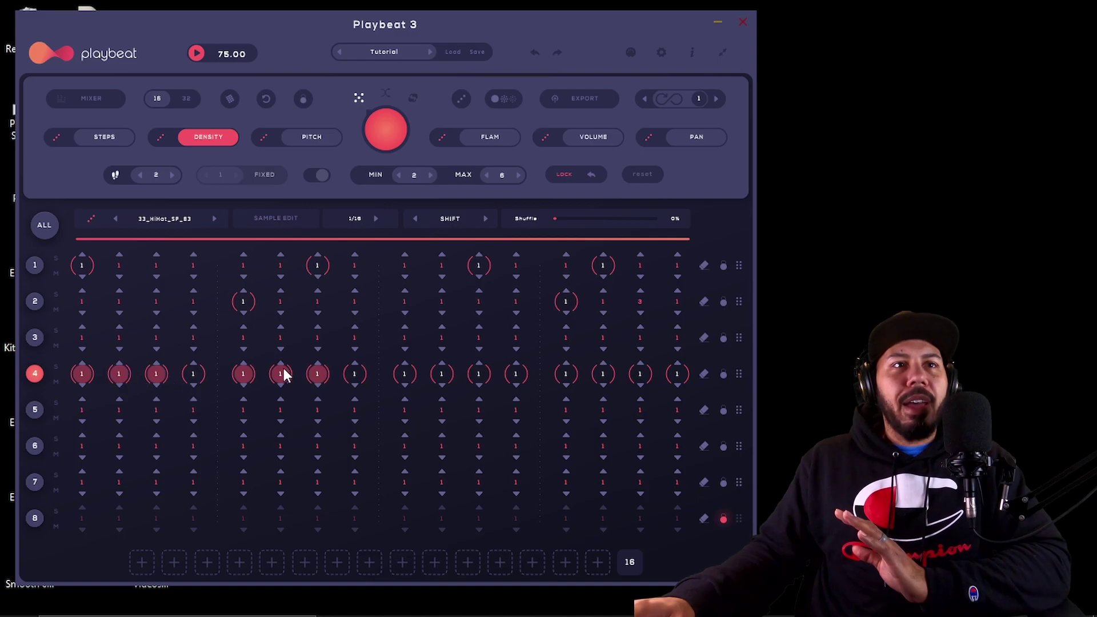
click(354, 374)
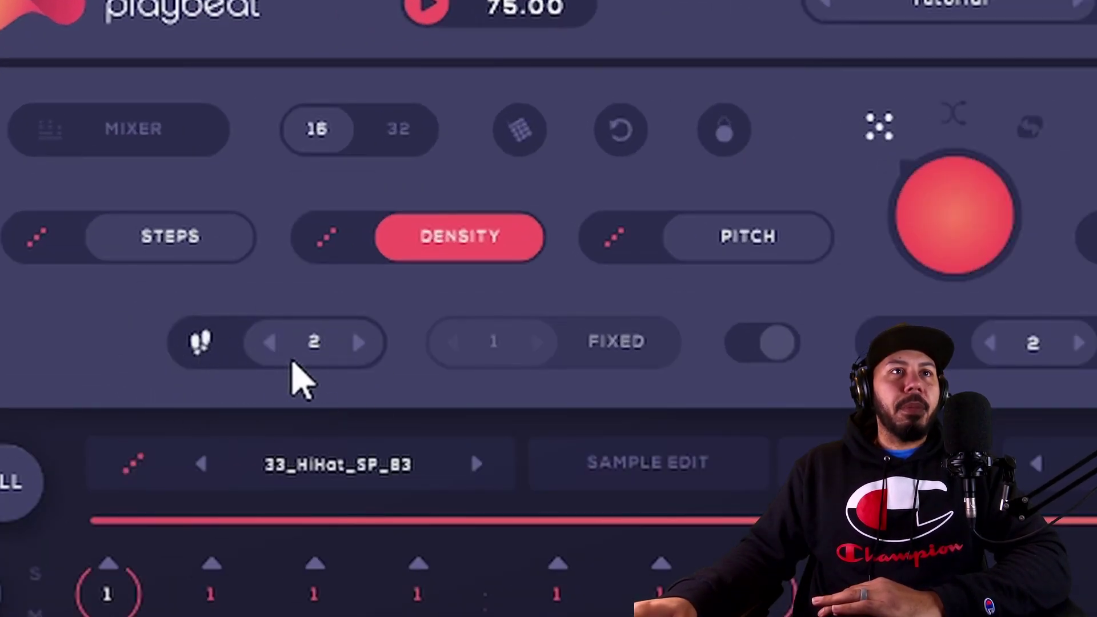
Set the number of steps affected by the hi-hat's density randomization to 4, and play the pattern briefly.
click(359, 342)
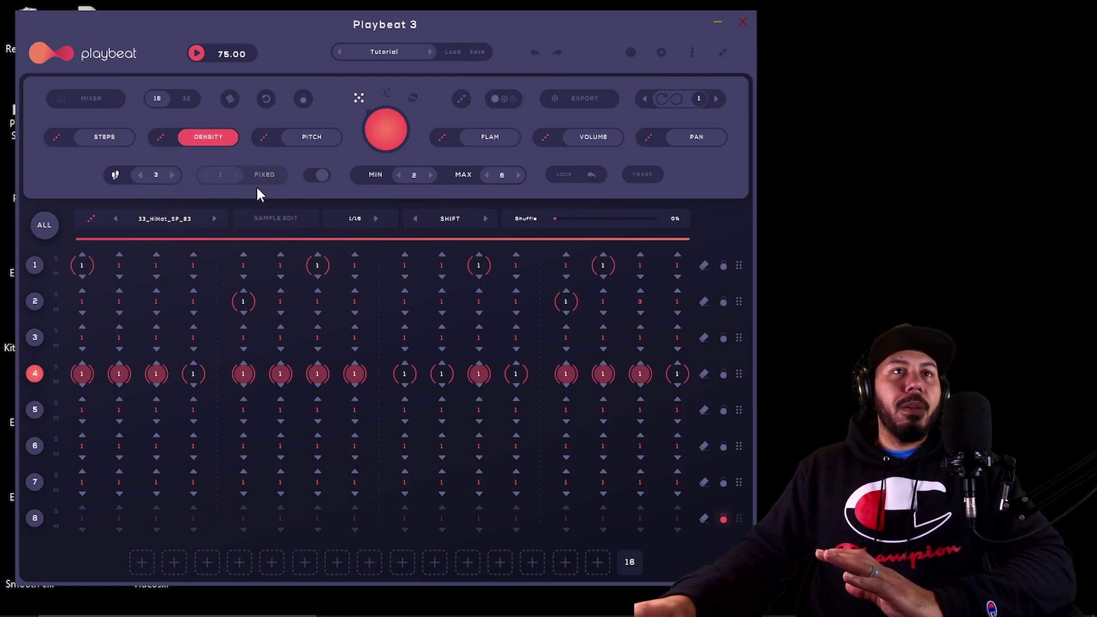
click(155, 177)
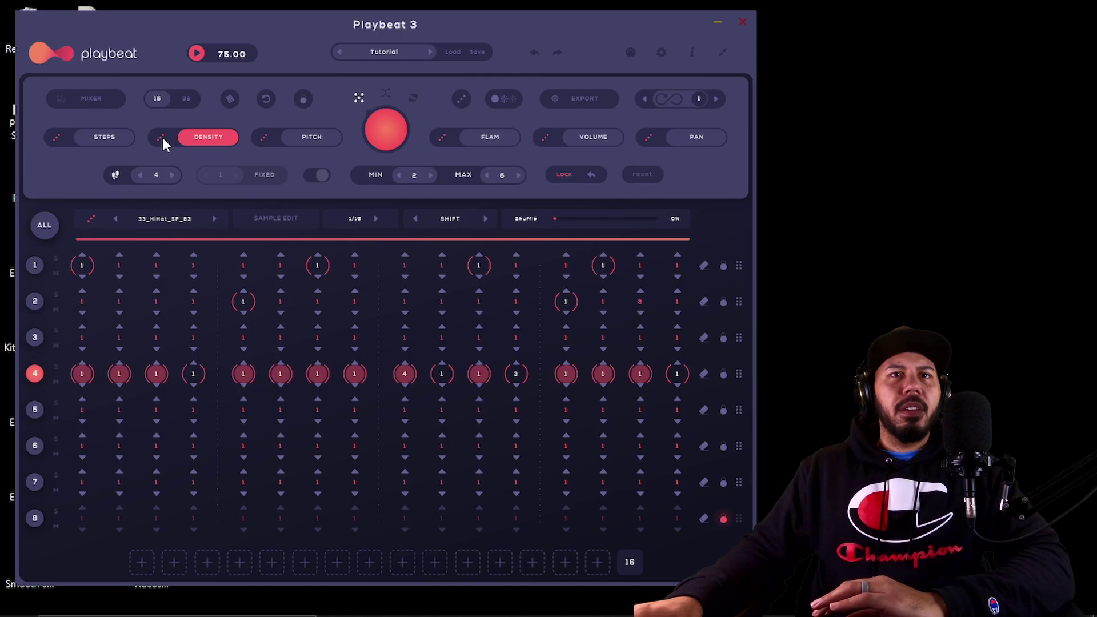
click(197, 54)
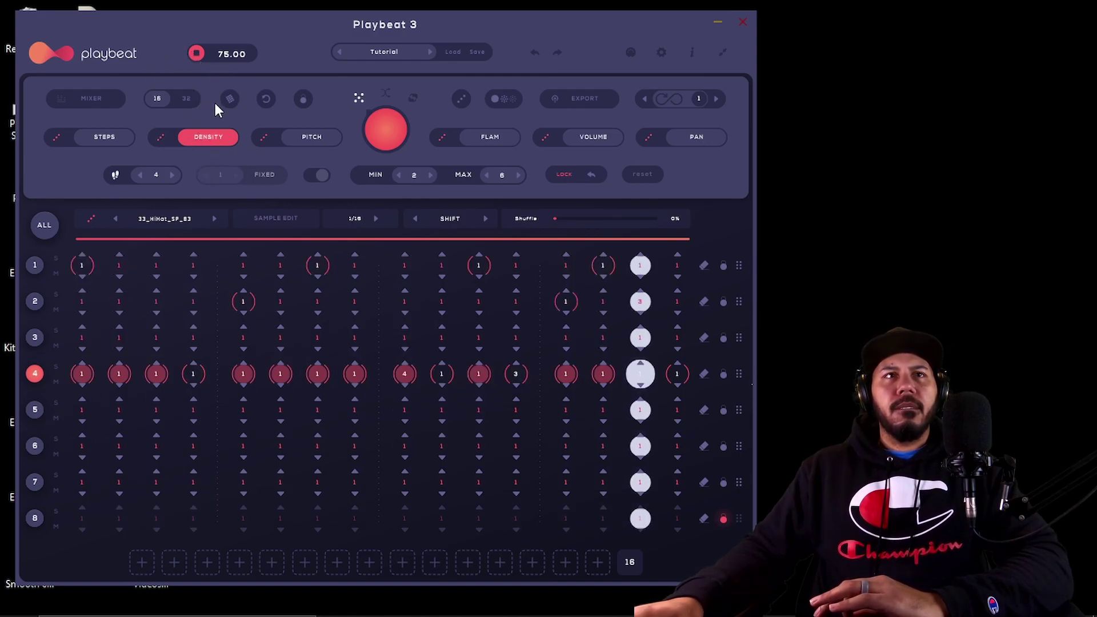
click(196, 55)
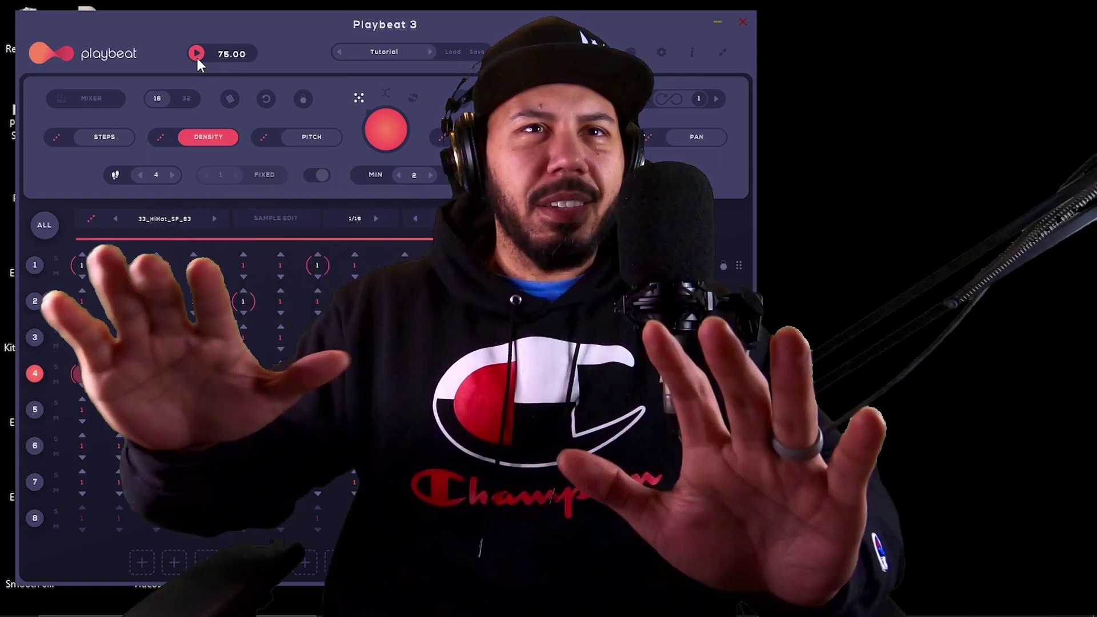
Look through the pitch, density, flam, volume and pan settings of the hi-hat on channel 4.
click(308, 144)
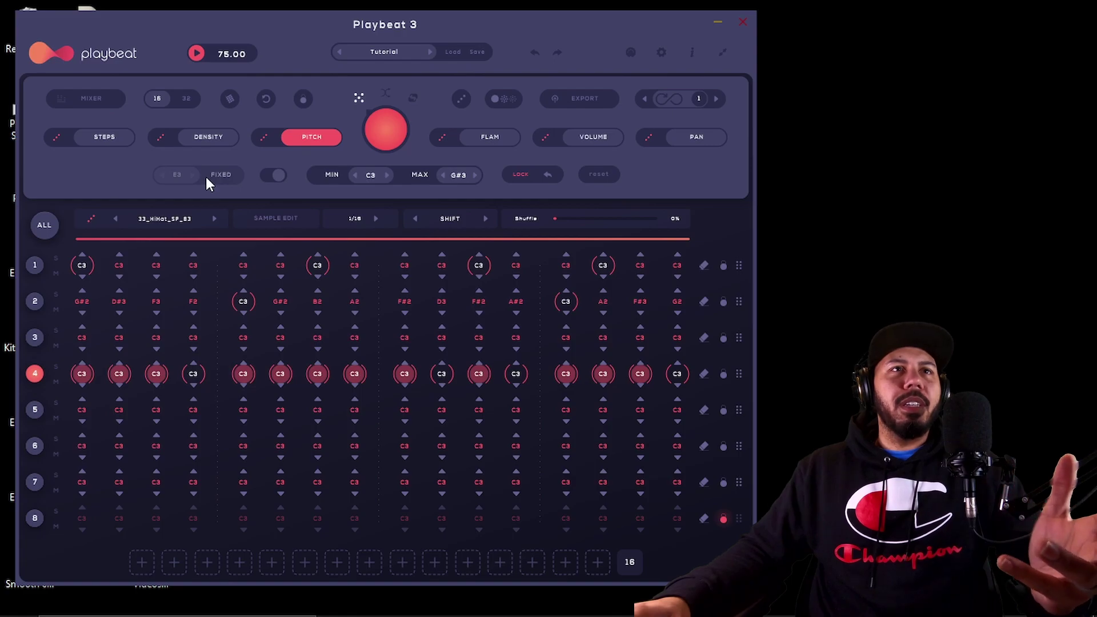
click(195, 141)
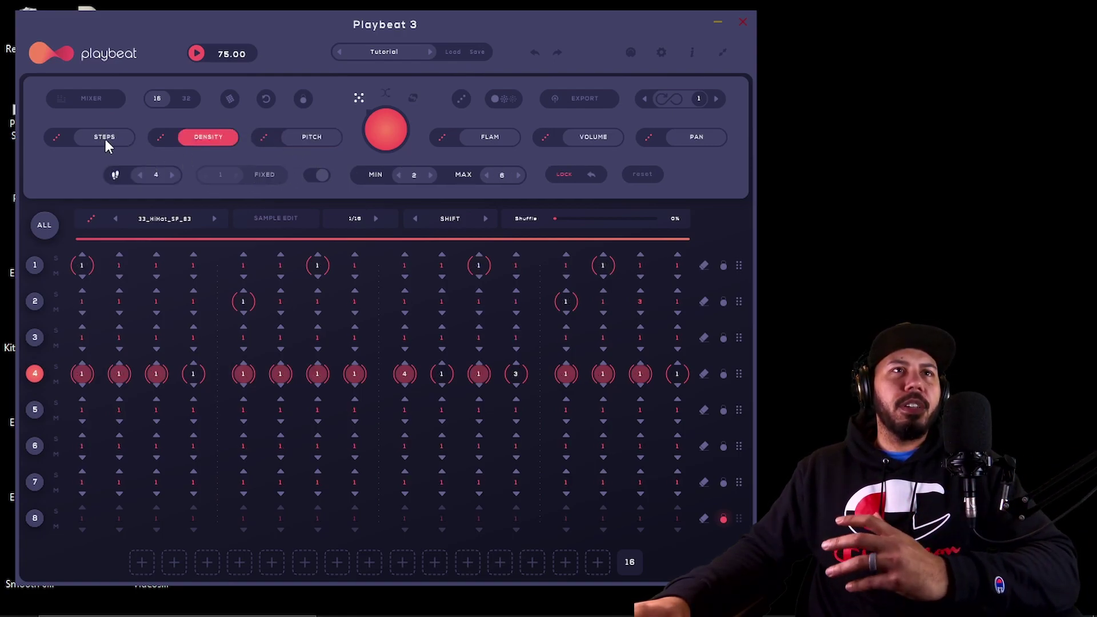
click(288, 138)
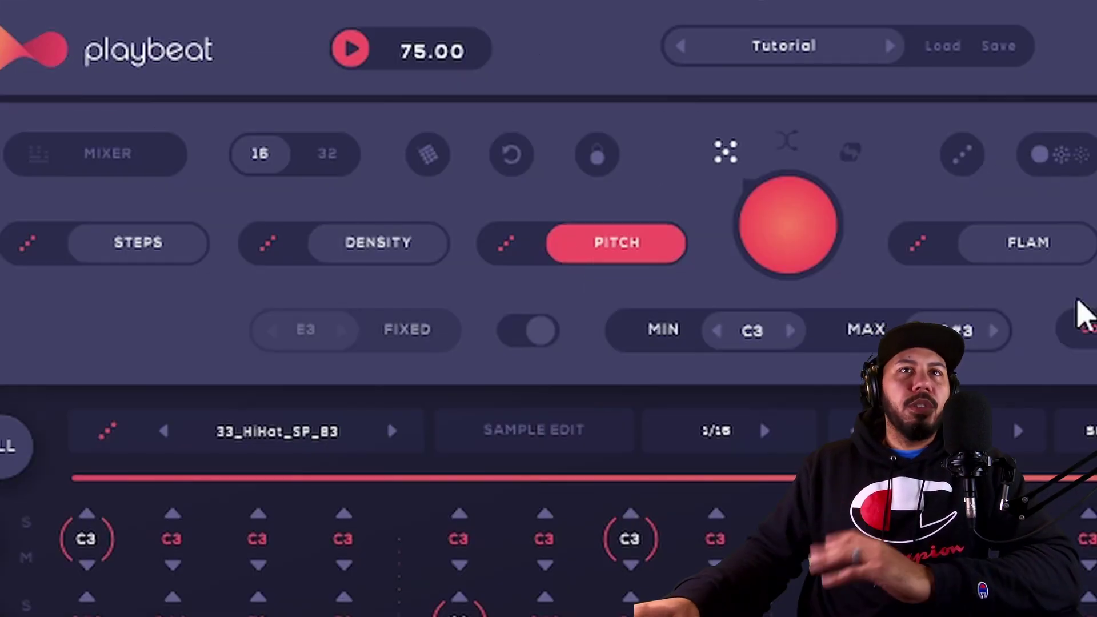
click(1052, 257)
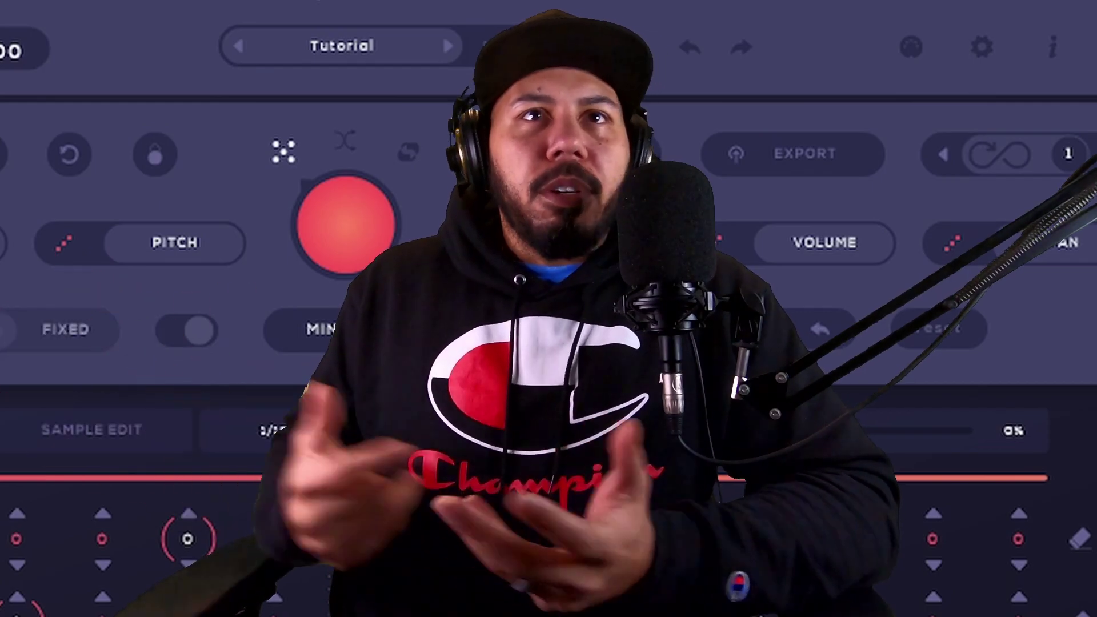
click(823, 251)
click(1085, 251)
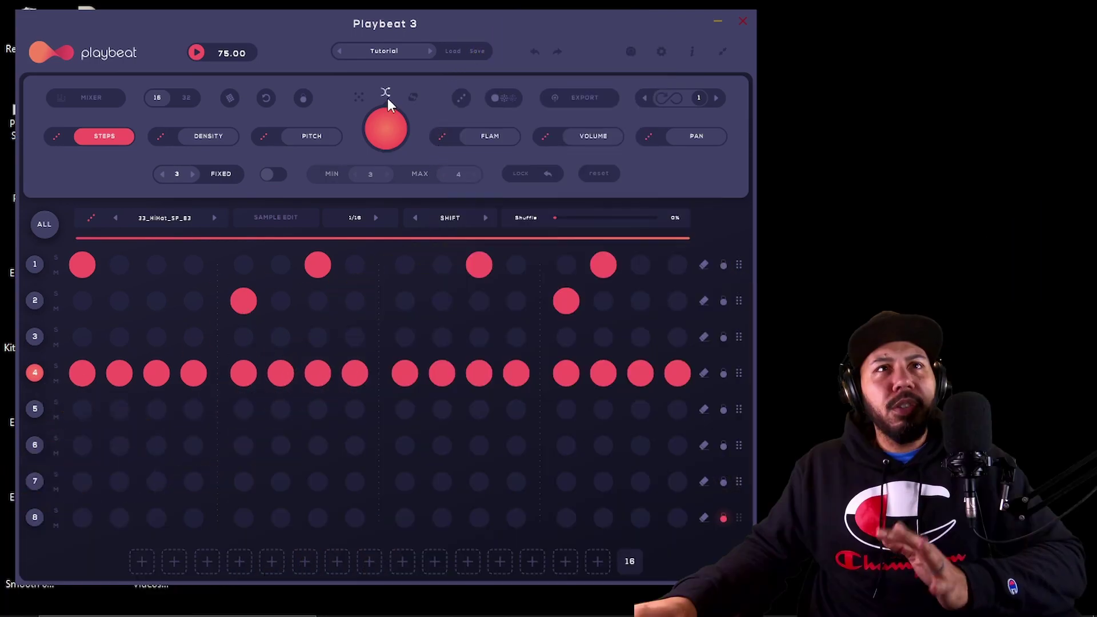
Try variations of all channels with the crossed-arrows randomization mode while playing the pattern, and undo them to restore the original beat.
click(41, 229)
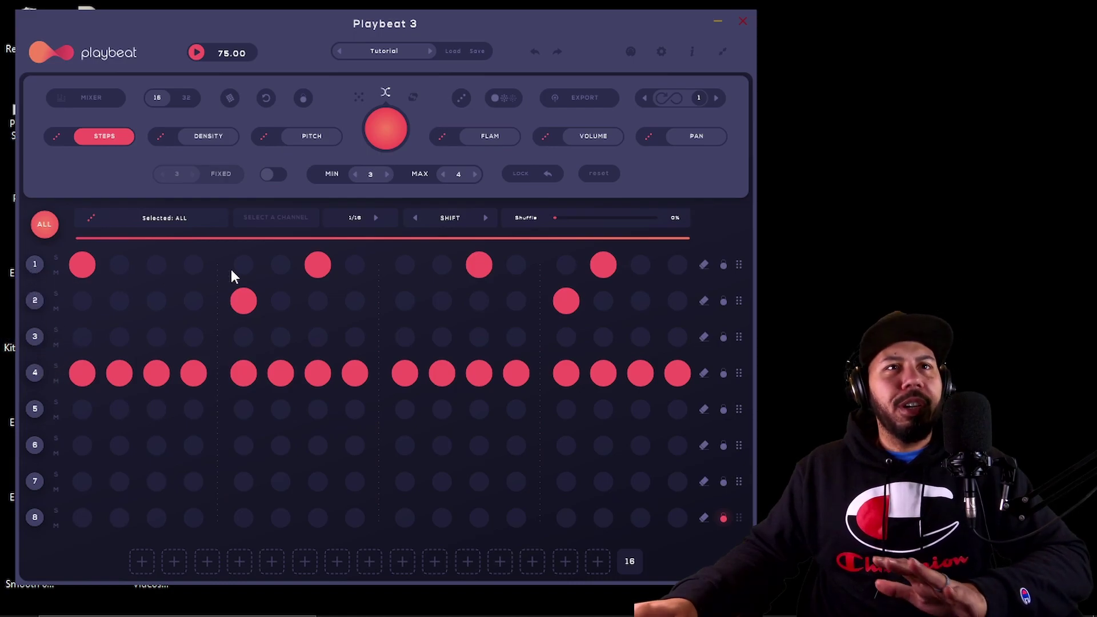
click(377, 131)
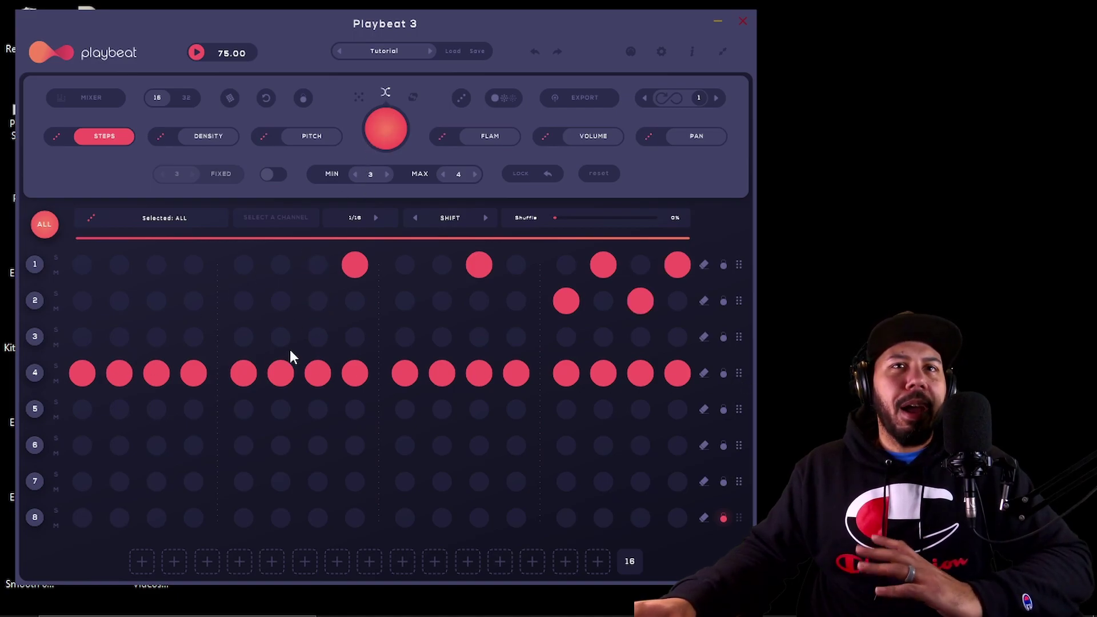
click(387, 132)
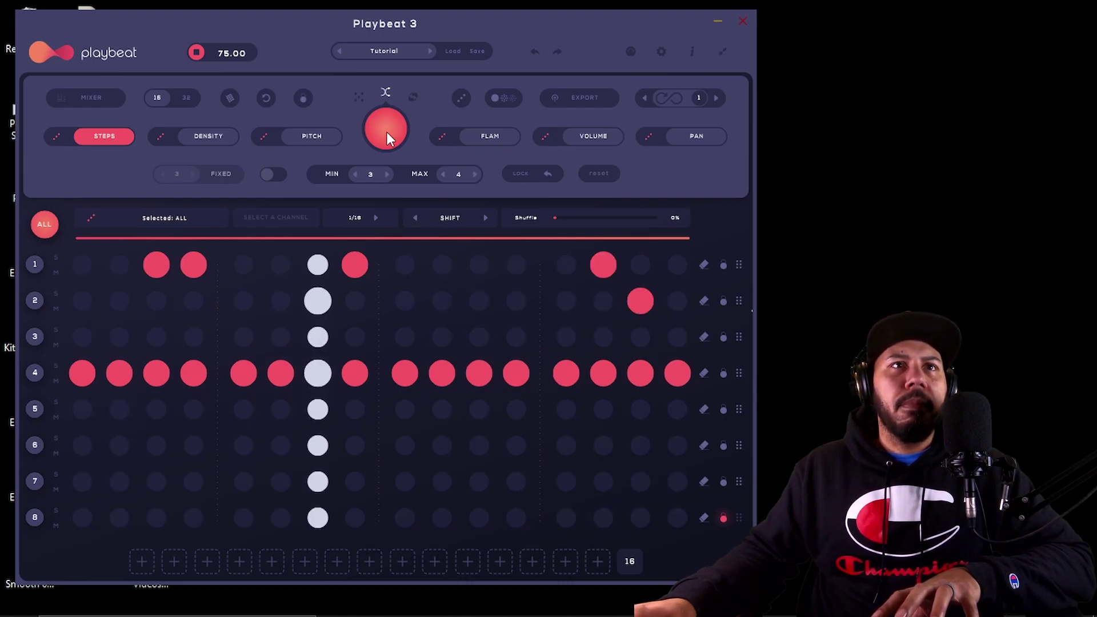
click(386, 132)
key(space)
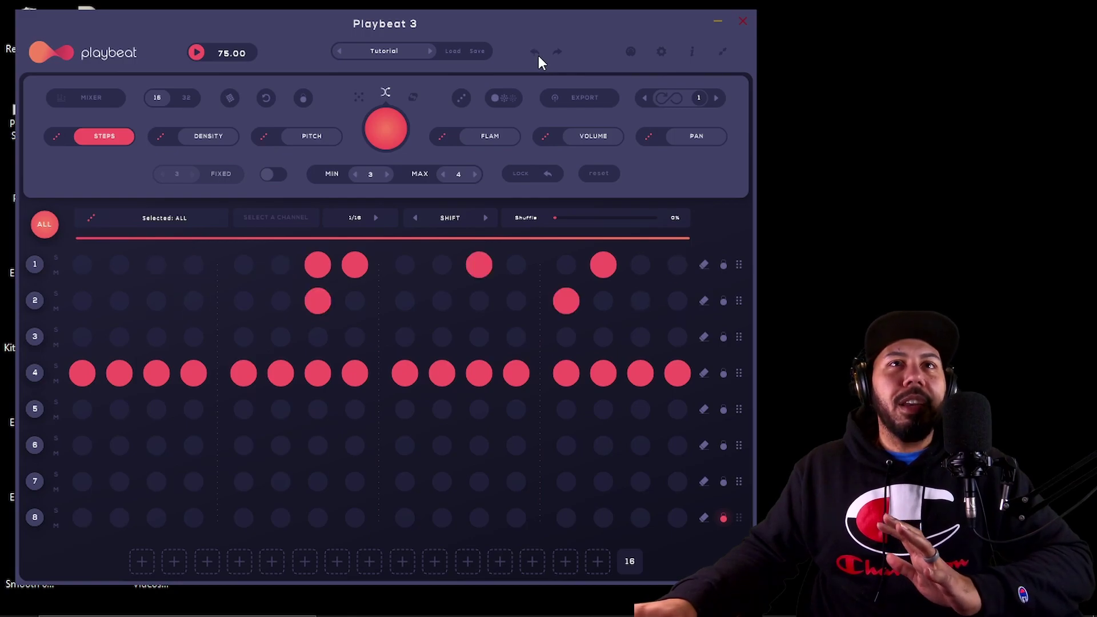
click(536, 53)
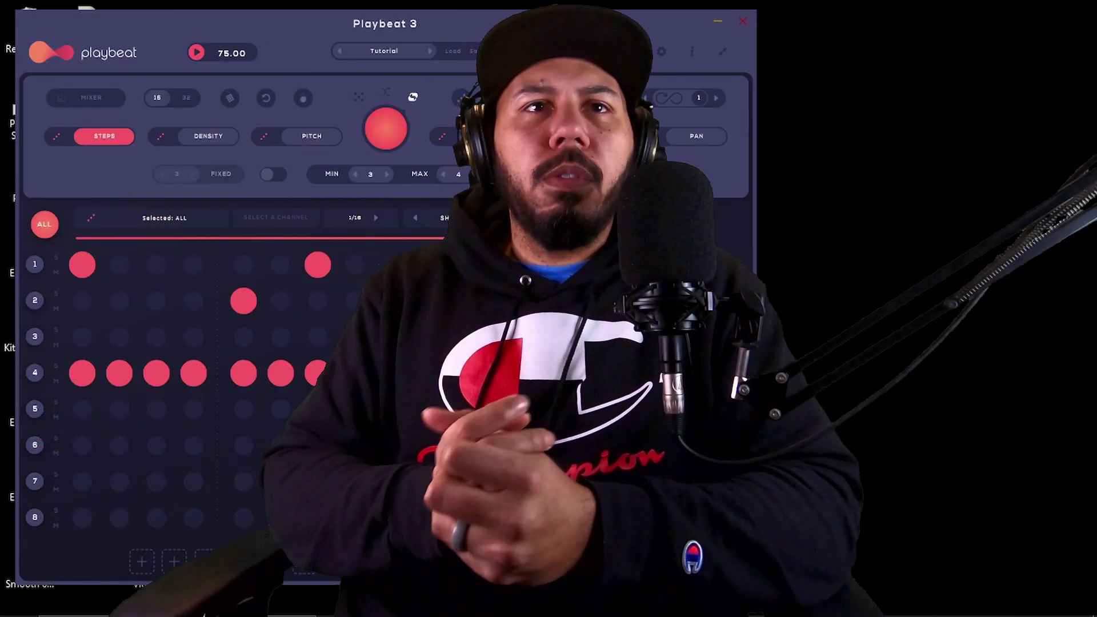